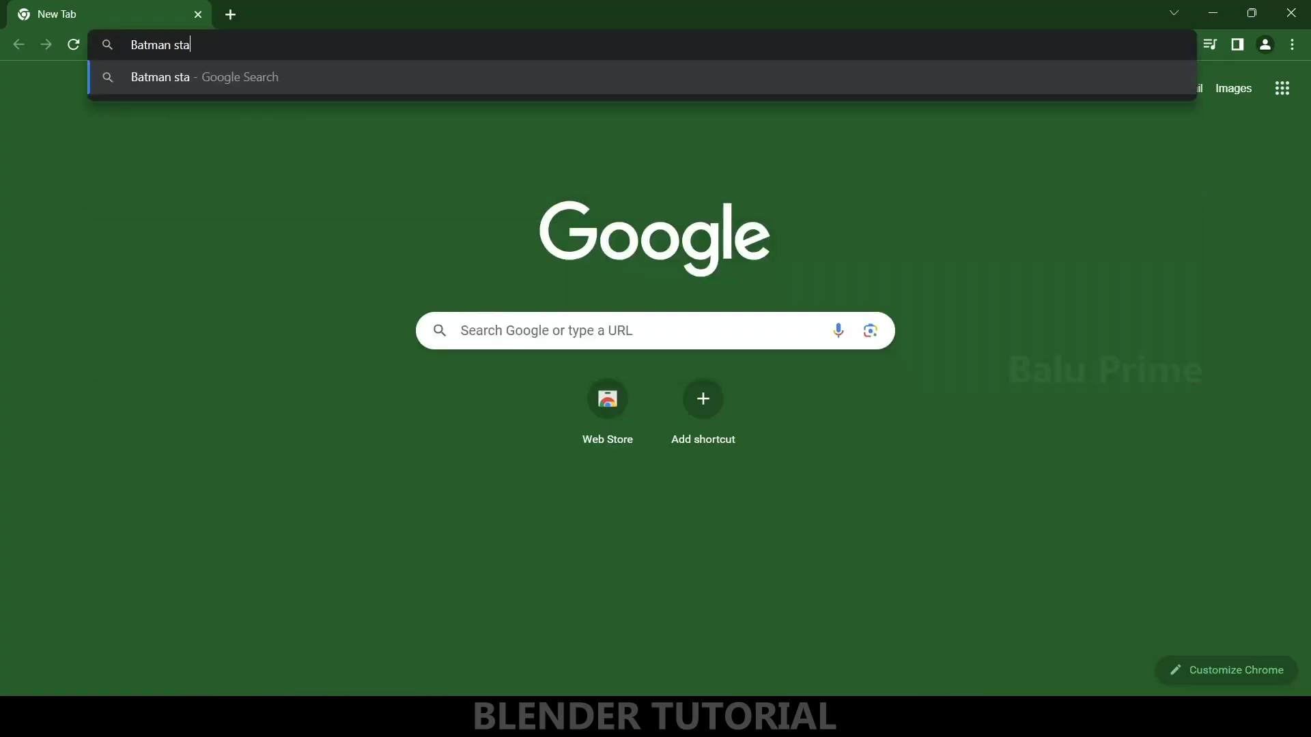
type("f")
Step: Search Google Images for Batman on a roof and open a rooftop wallpaper's page
key("Return")
left_click(179, 153)
scroll(498, 316, "down", 3)
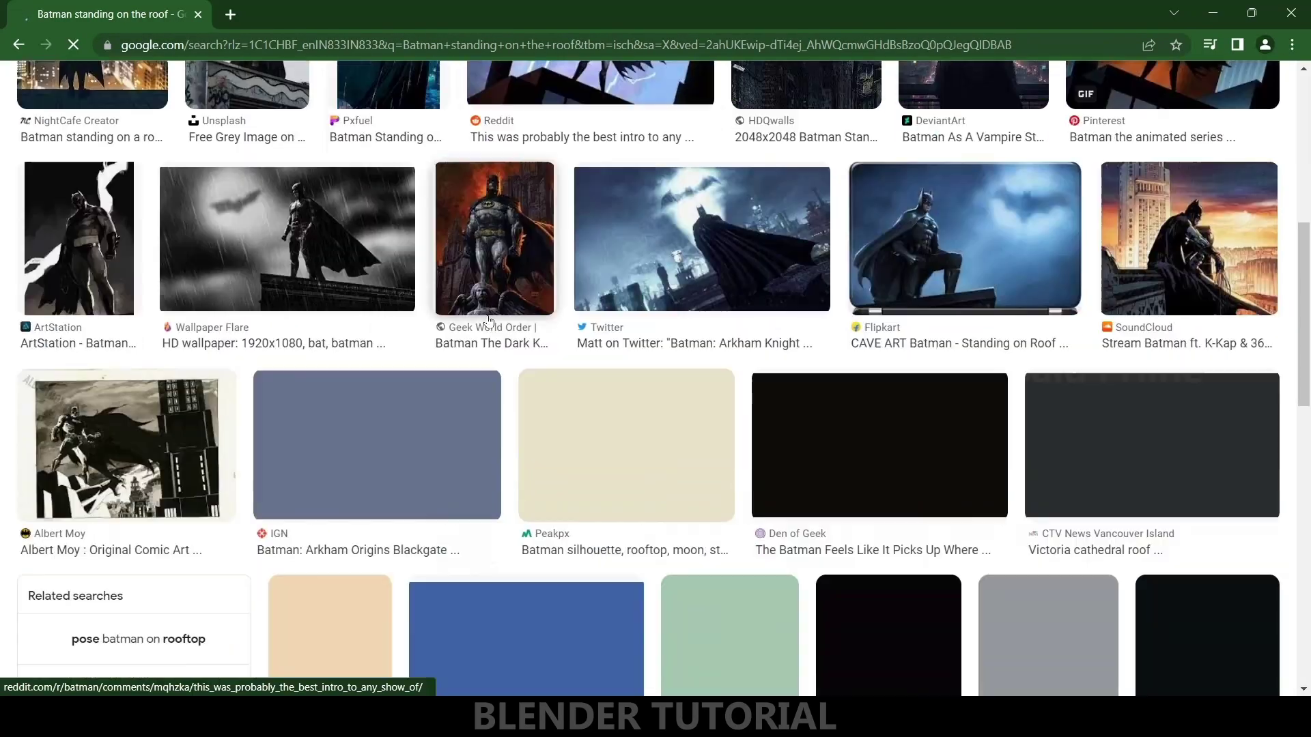
left_click(284, 234)
left_click(996, 254)
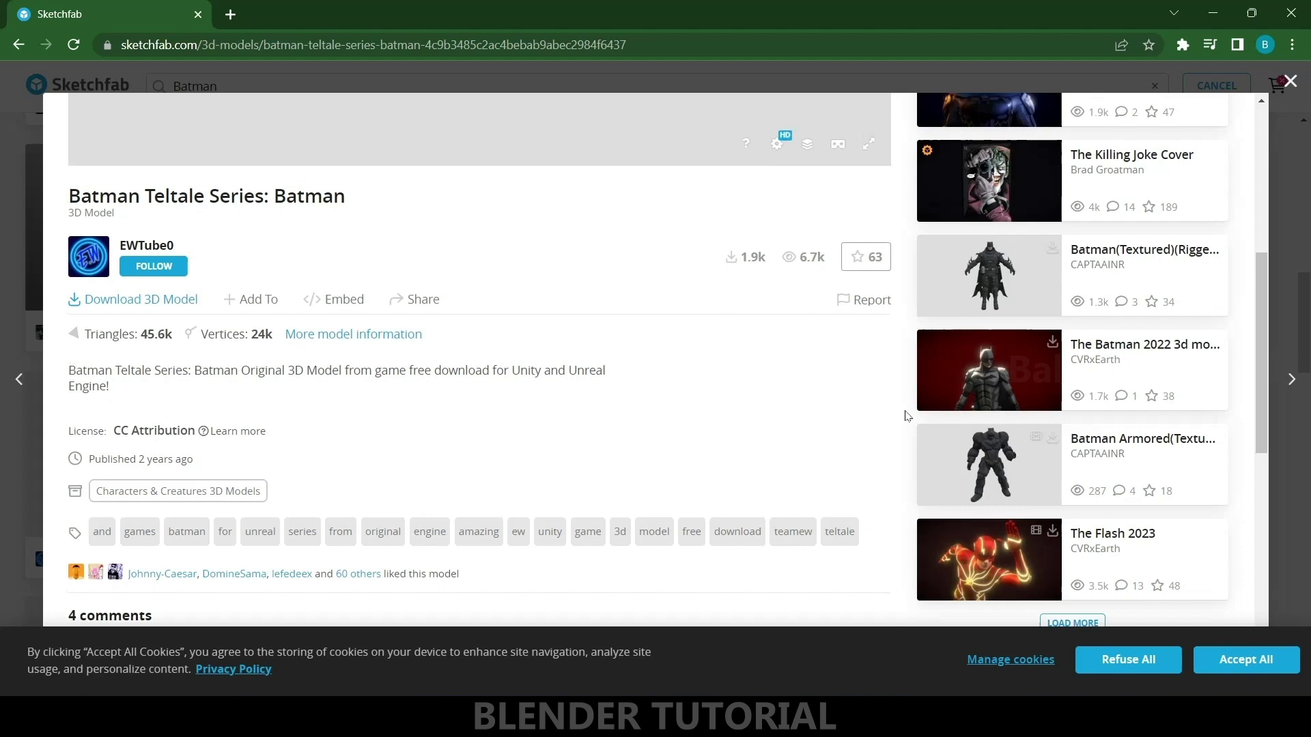
scroll(906, 416, "up", 1)
scroll(906, 410, "up", 3)
scroll(905, 393, "down", 2)
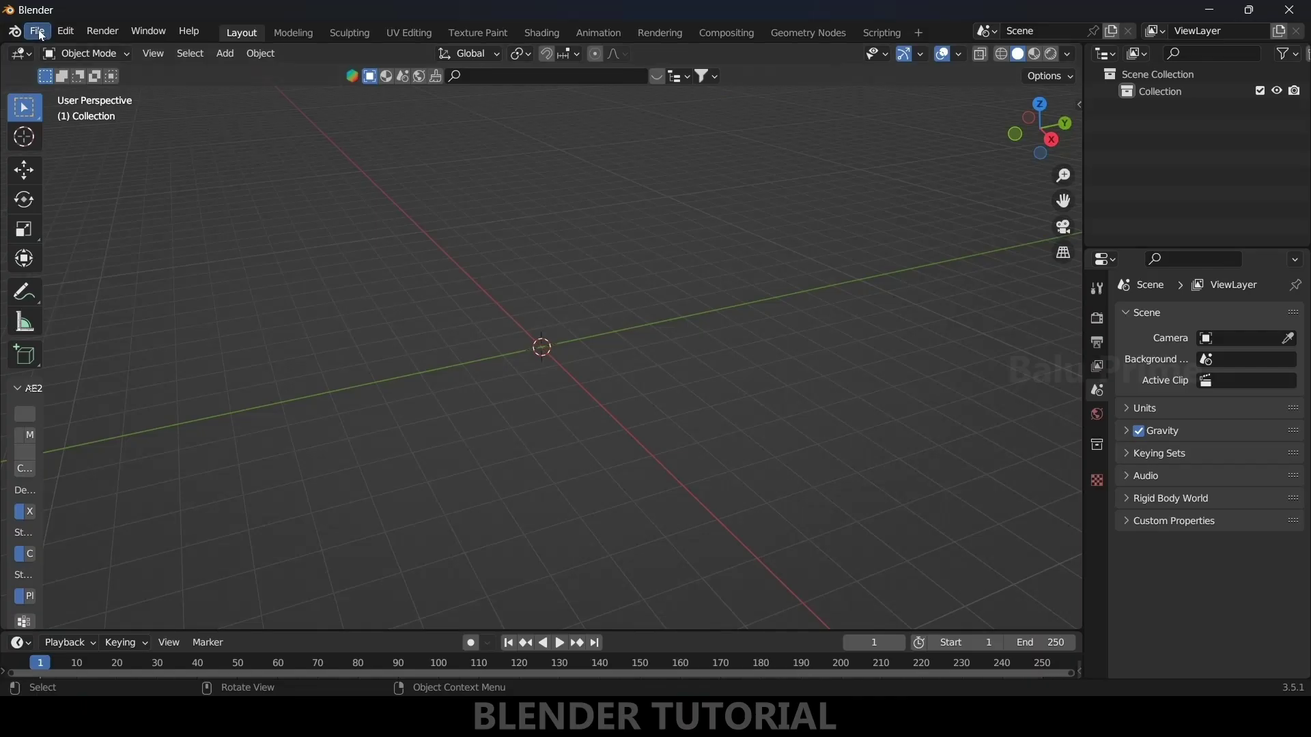
Step: Import the downloaded Batman model's scene.gltf as a glTF 2.0 file
left_click(37, 31)
left_click(256, 449)
double_click(482, 262)
left_click(602, 220)
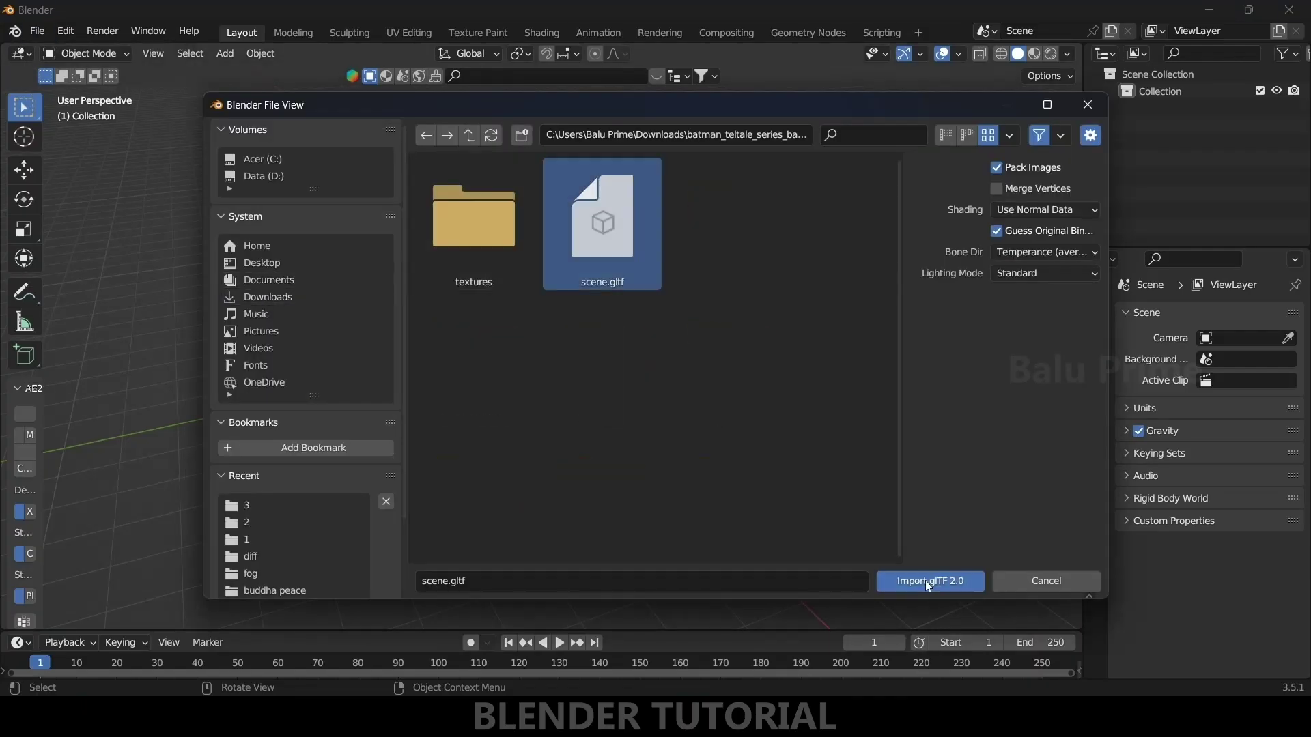
left_click(925, 581)
left_click(564, 395)
scroll(717, 461, "up", 3)
scroll(705, 434, "up", 2)
Step: Delete all the cape pieces from the Batman model
key("Delete")
middle_click_drag(704, 434, 521, 389)
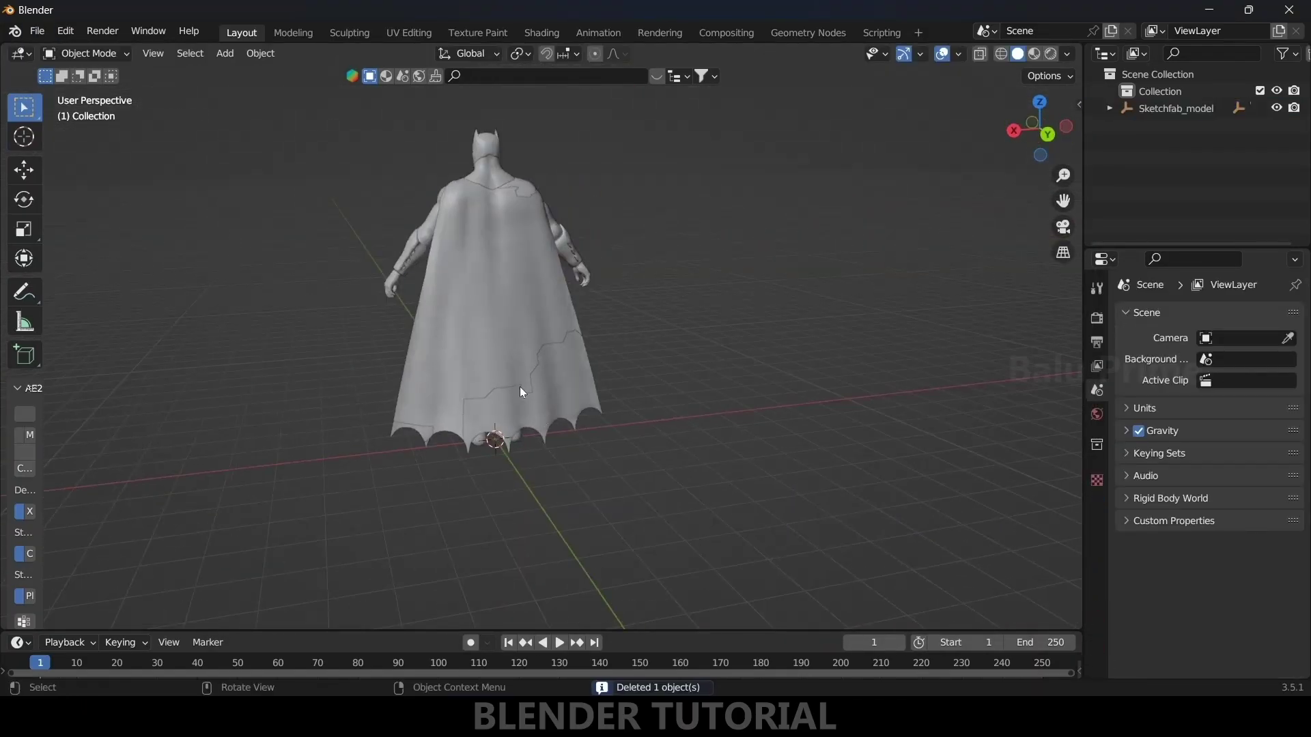
left_click(521, 390)
key("Delete")
left_click(444, 448)
left_click(533, 436)
key("Delete")
middle_click_drag(533, 435, 656, 430)
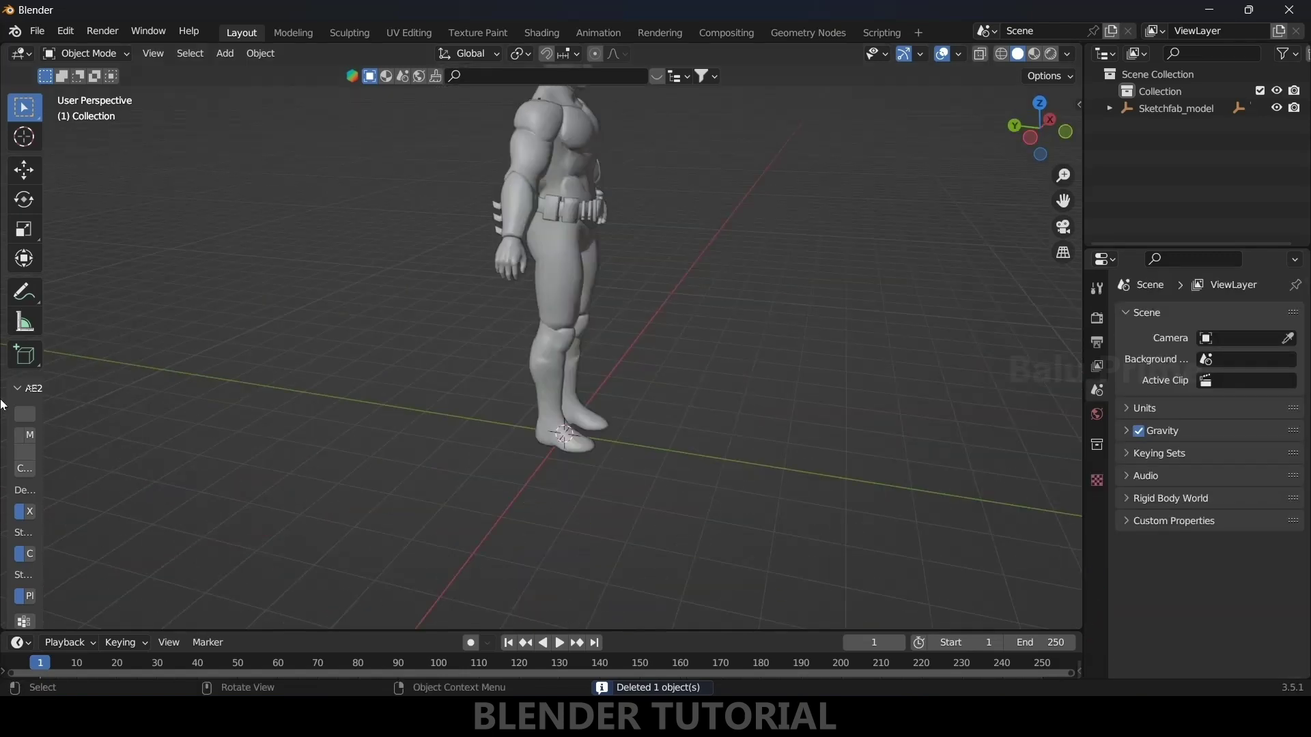
Step: Box-select the whole Batman model and export it as FBX
left_click_drag(329, 129, 726, 594)
left_click(37, 31)
left_click(246, 432)
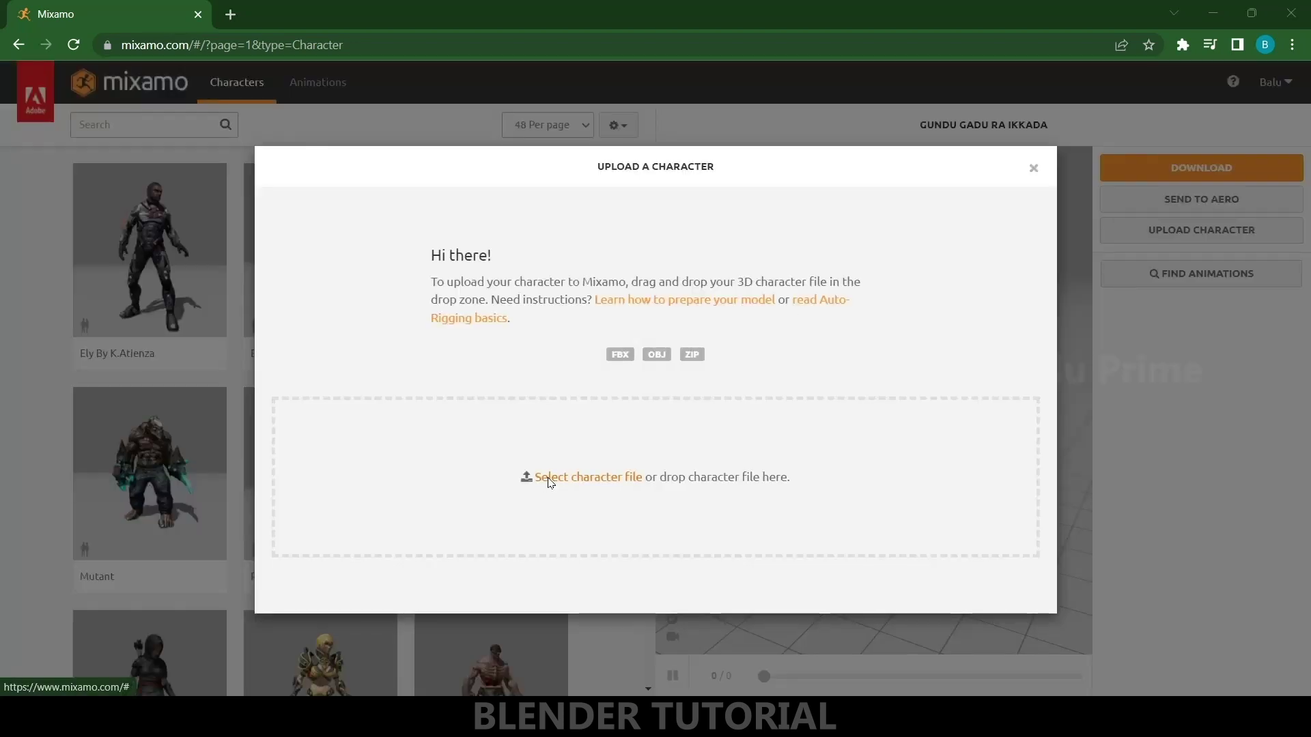
Step: Upload batman.fbx to Mixamo and auto-rig it using the placed markers
left_click(549, 482)
left_click(848, 564)
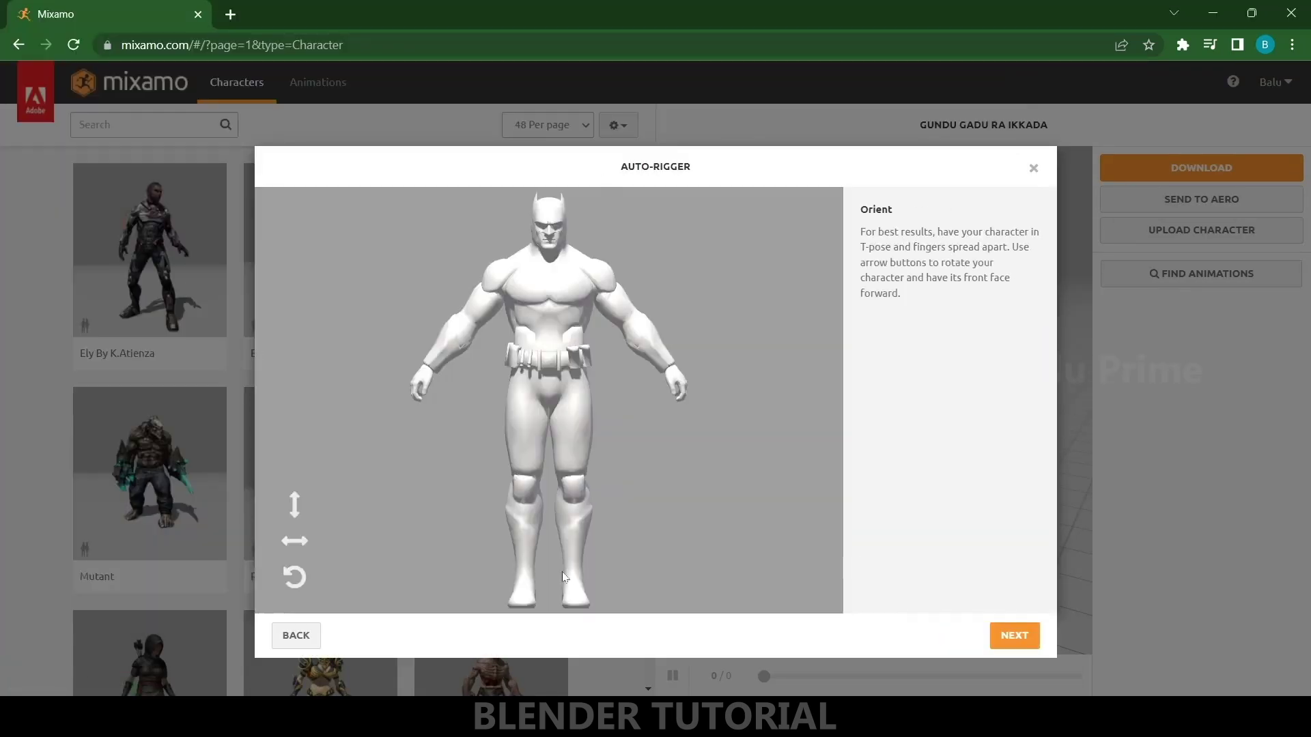
left_click(1014, 636)
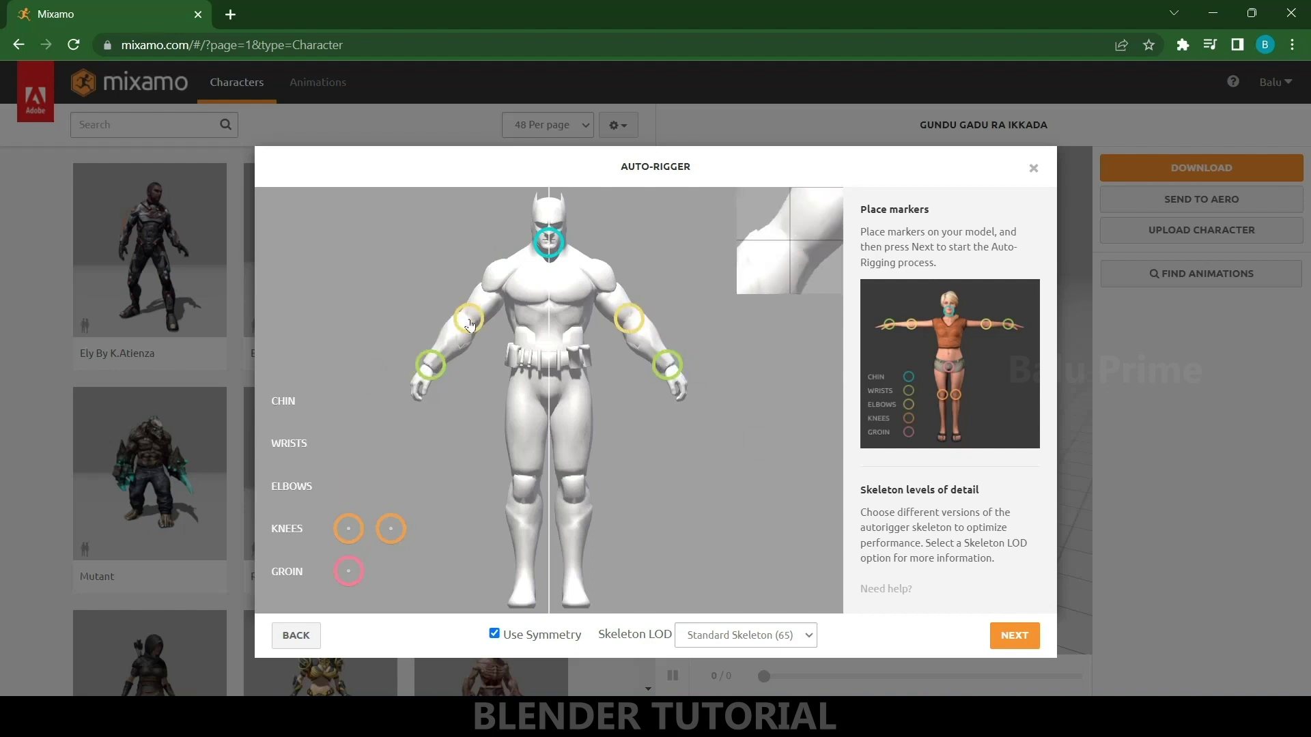
left_click(1014, 635)
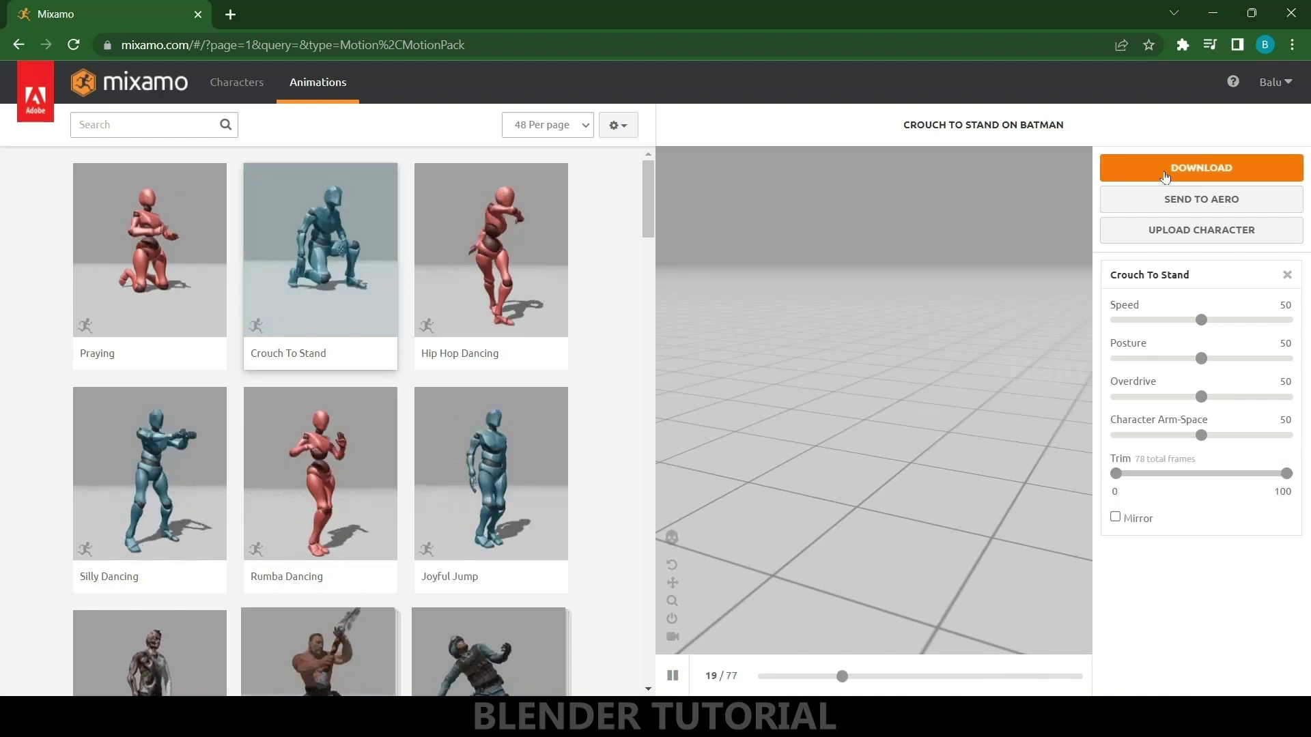
Step: Download the Crouch To Stand animation and delete Blender's default scene objects
left_click(1201, 167)
left_click(895, 363)
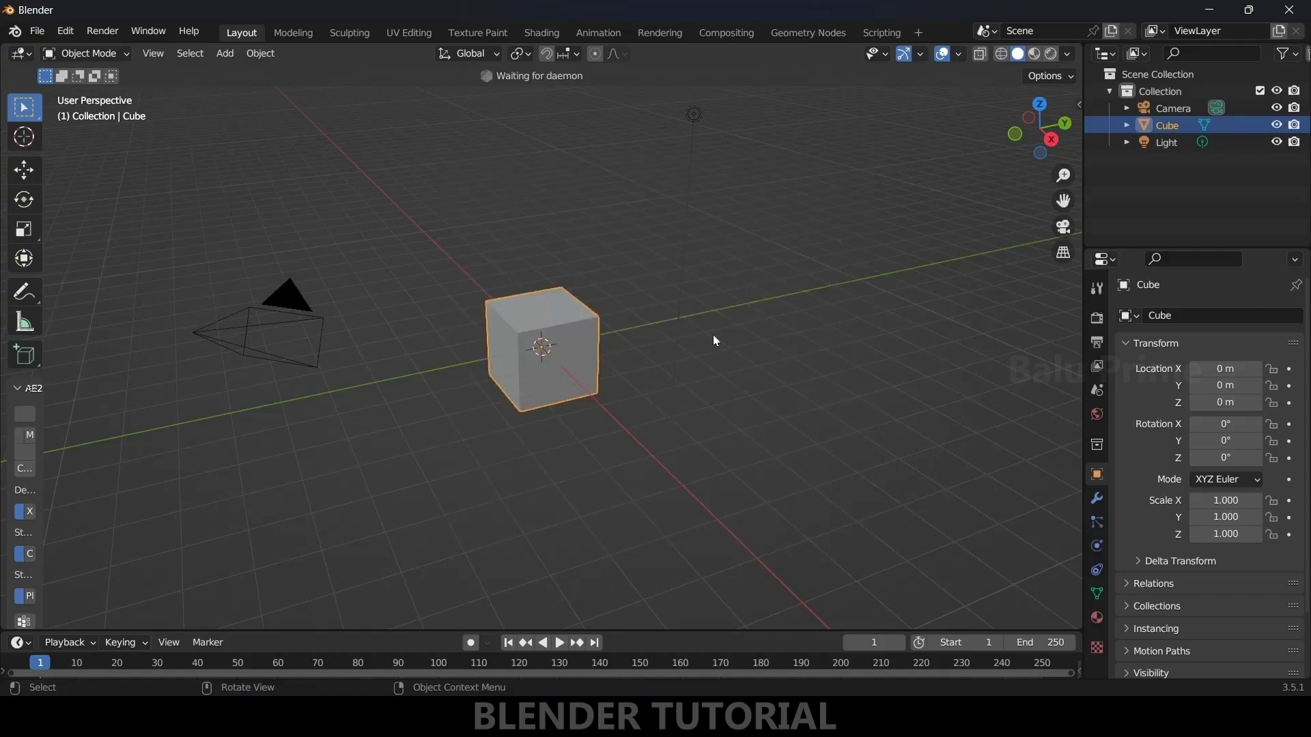
key("a")
key("Delete")
Step: Import the downloaded Crouch To Stand FBX from the Downloads folder
left_click(37, 31)
left_click(251, 404)
scroll(656, 358, "down", 2)
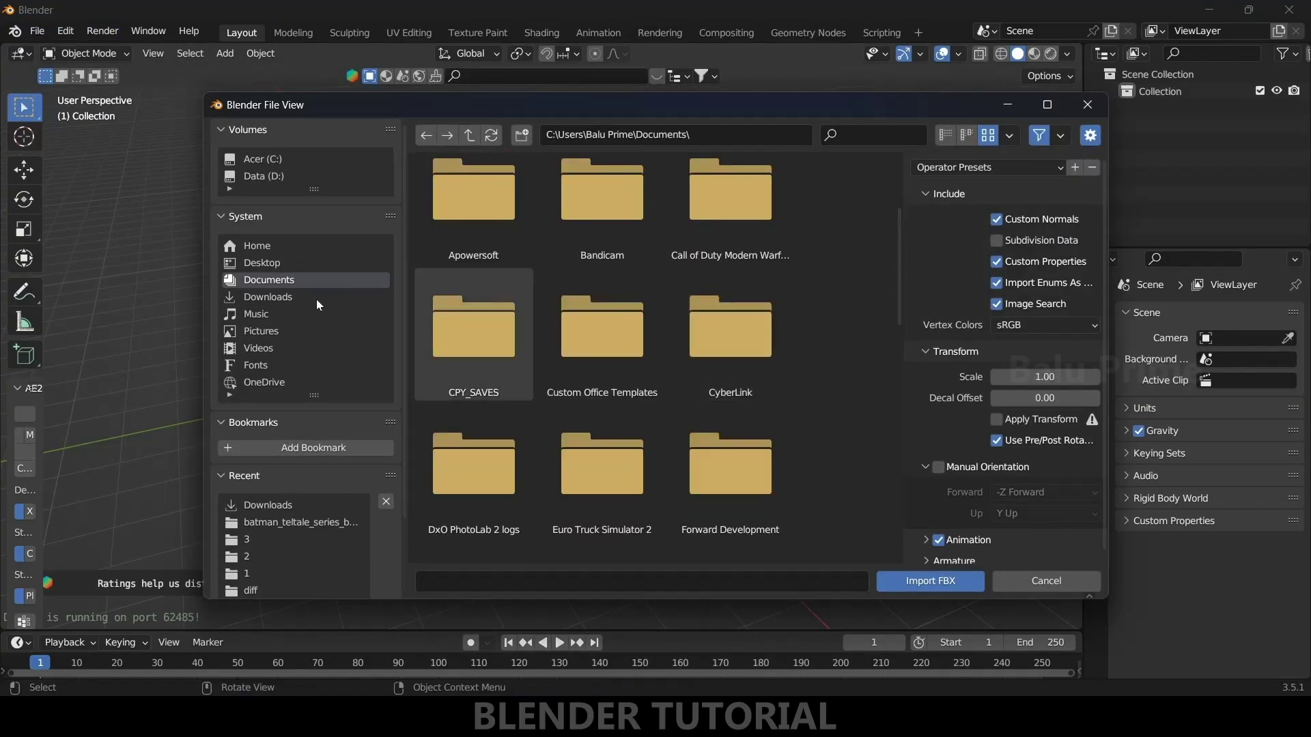
left_click(268, 297)
left_click(911, 589)
scroll(592, 396, "down", 3)
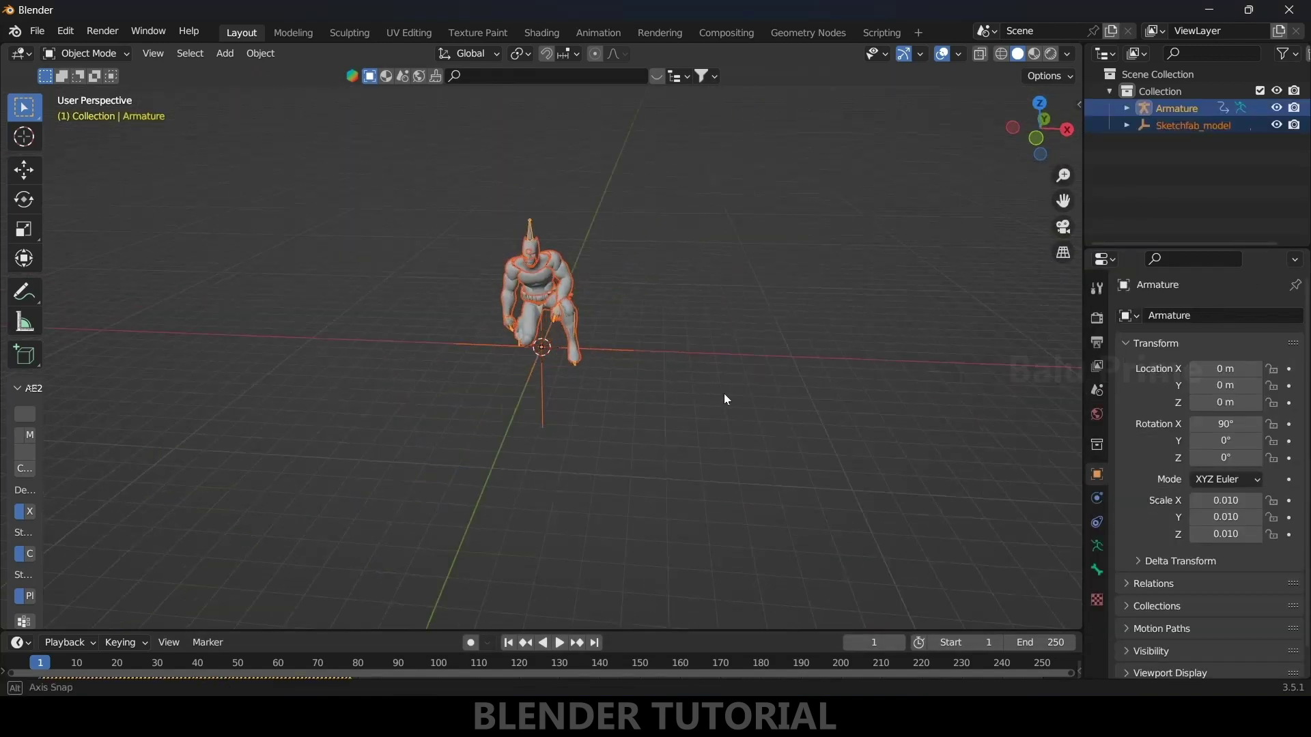
Step: Play the crouch, scale its keyframes longer, and download the Manhattan model as glTF
key("space")
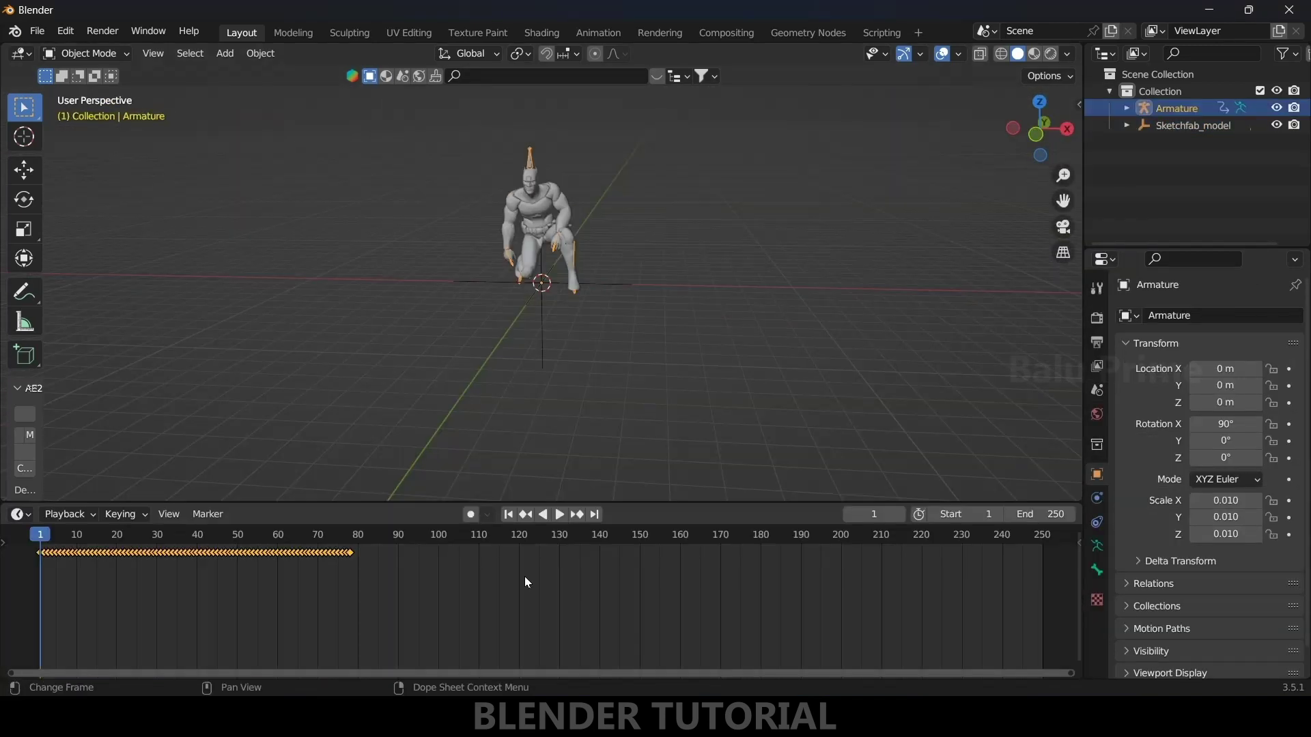
key("s")
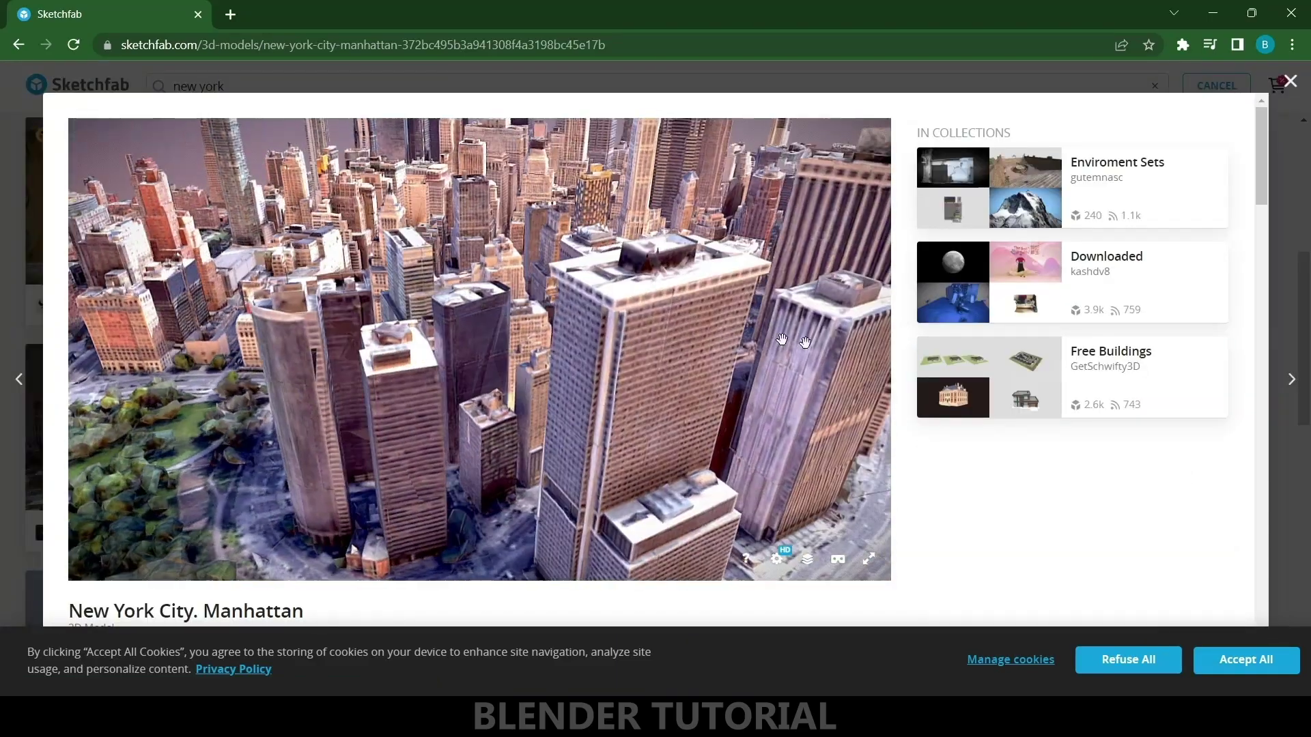
scroll(129, 428, "down", 3)
left_click(140, 457)
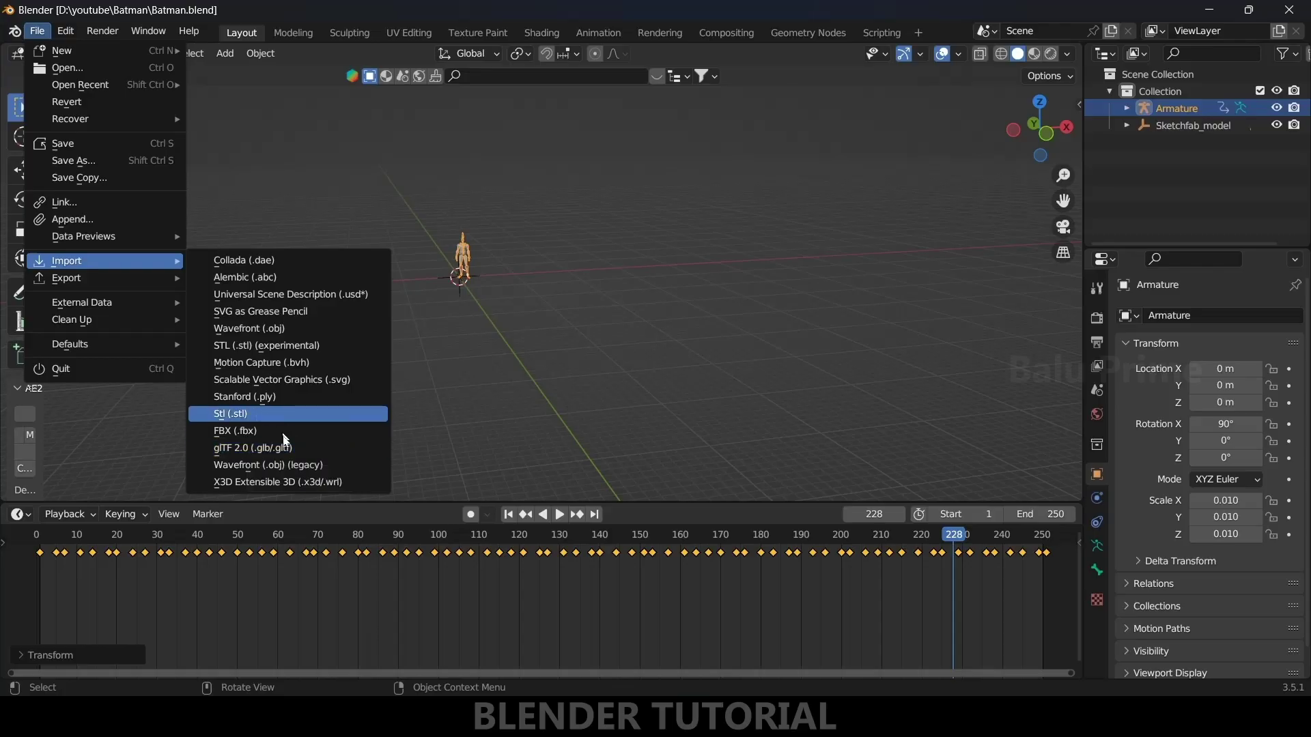
left_click(287, 430)
Step: Import the Manhattan city scene.gltf and scale it up
double_click(474, 220)
left_click(600, 234)
left_click(930, 581)
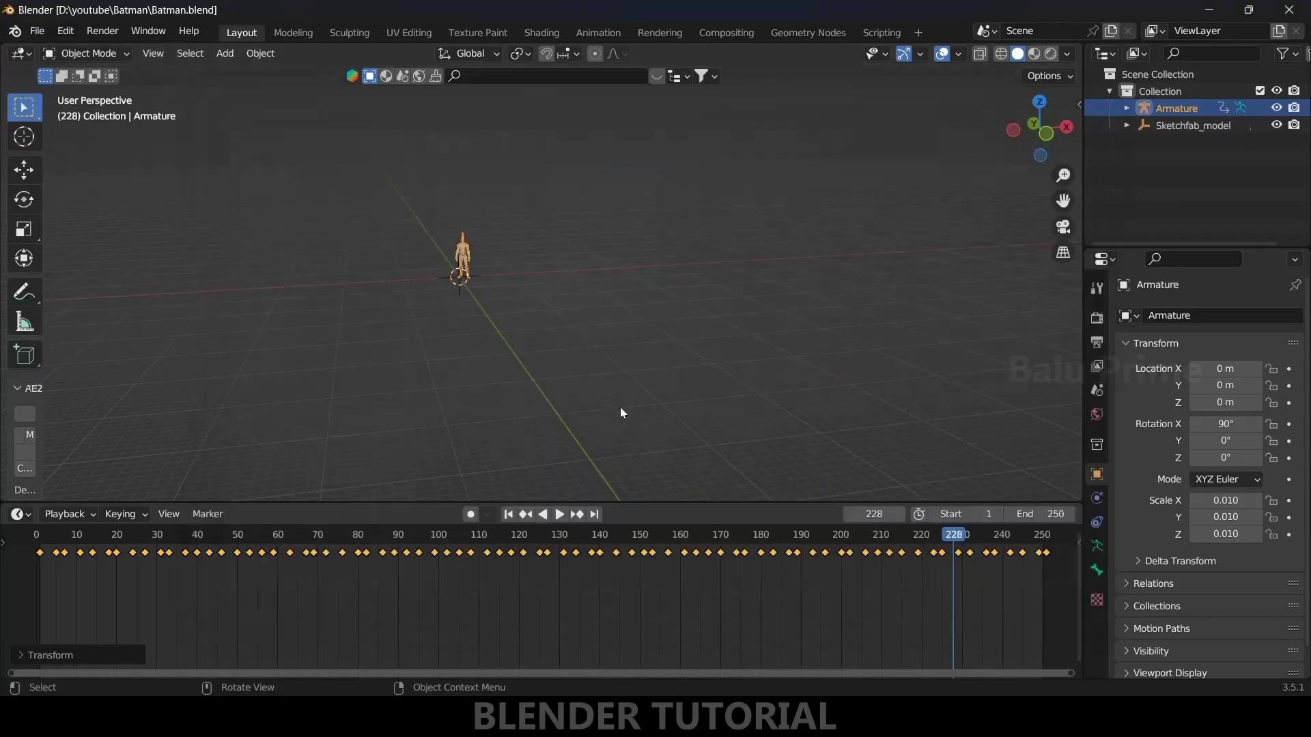
key("s")
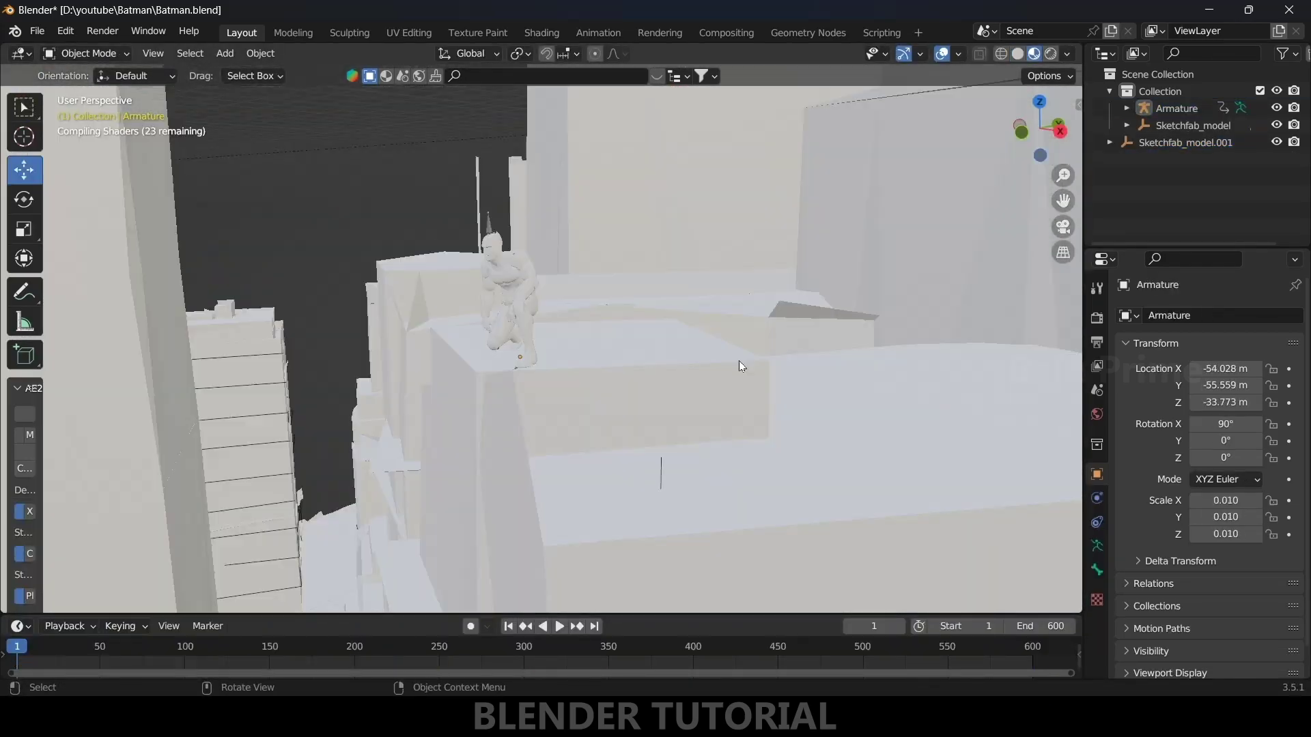
Step: Frame Batman through the new camera and scrub to review its motion
key("KP_0")
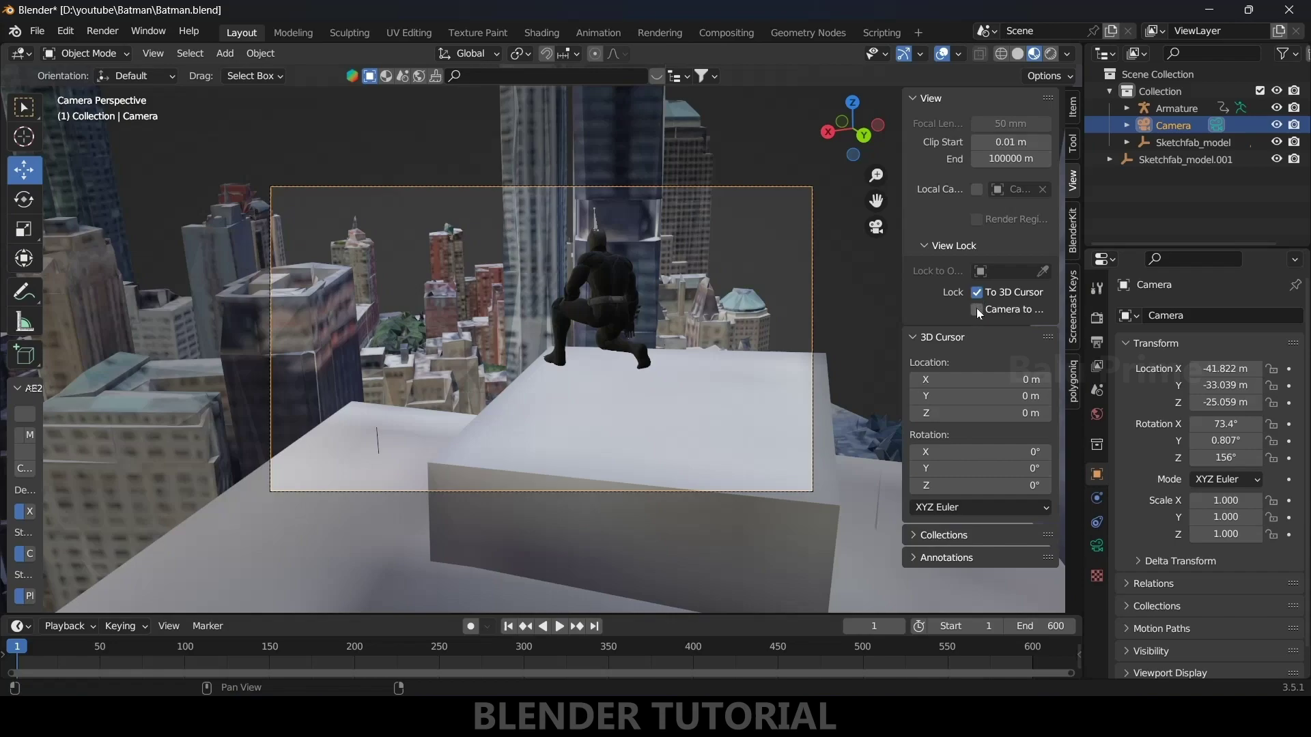
middle_click_drag(513, 454, 585, 290)
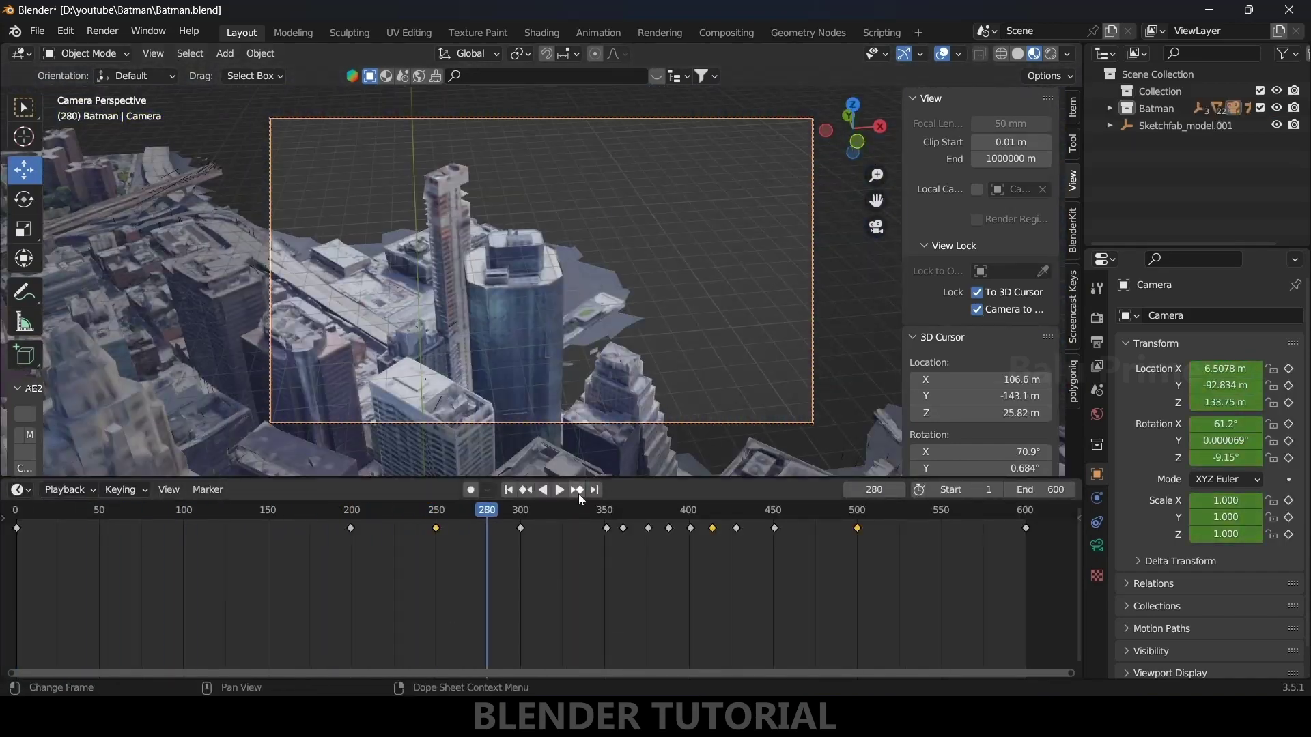
left_click_drag(579, 494, 461, 543)
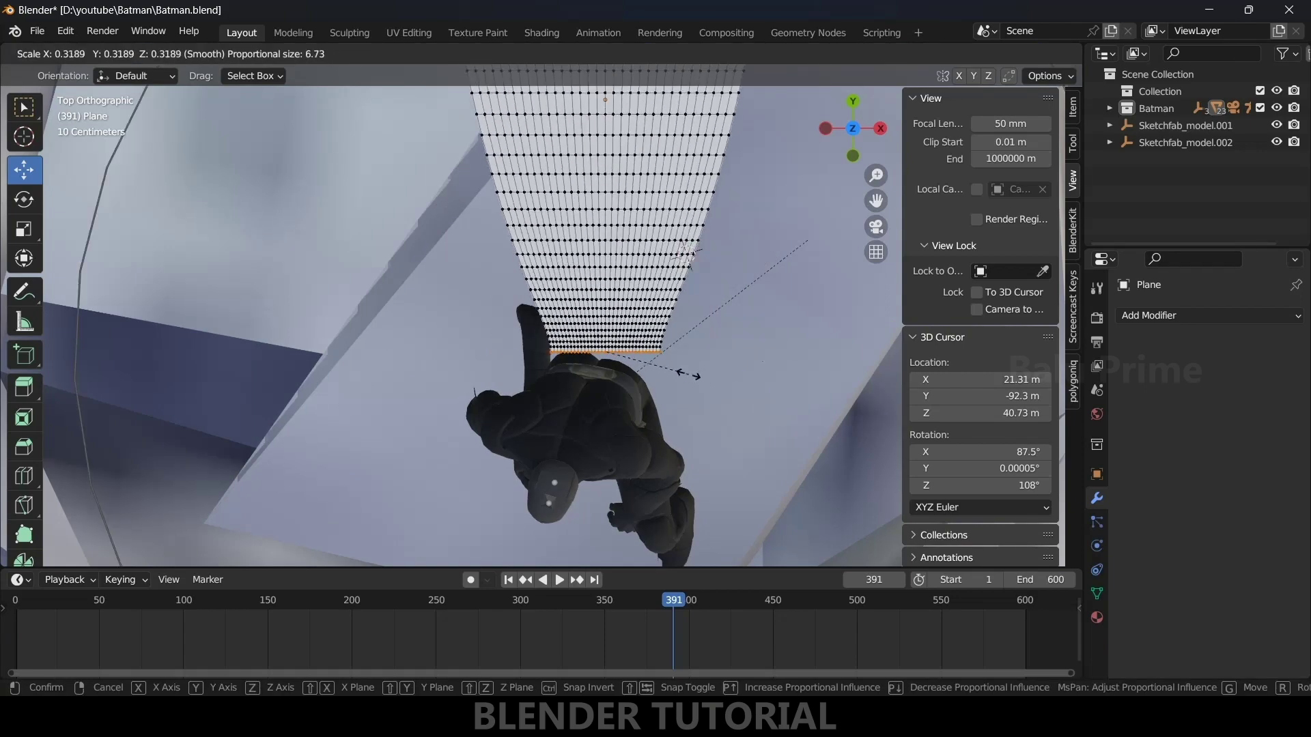
Step: Taper the cape grid and reshape it with proportional falloff
left_click(771, 420)
key("g")
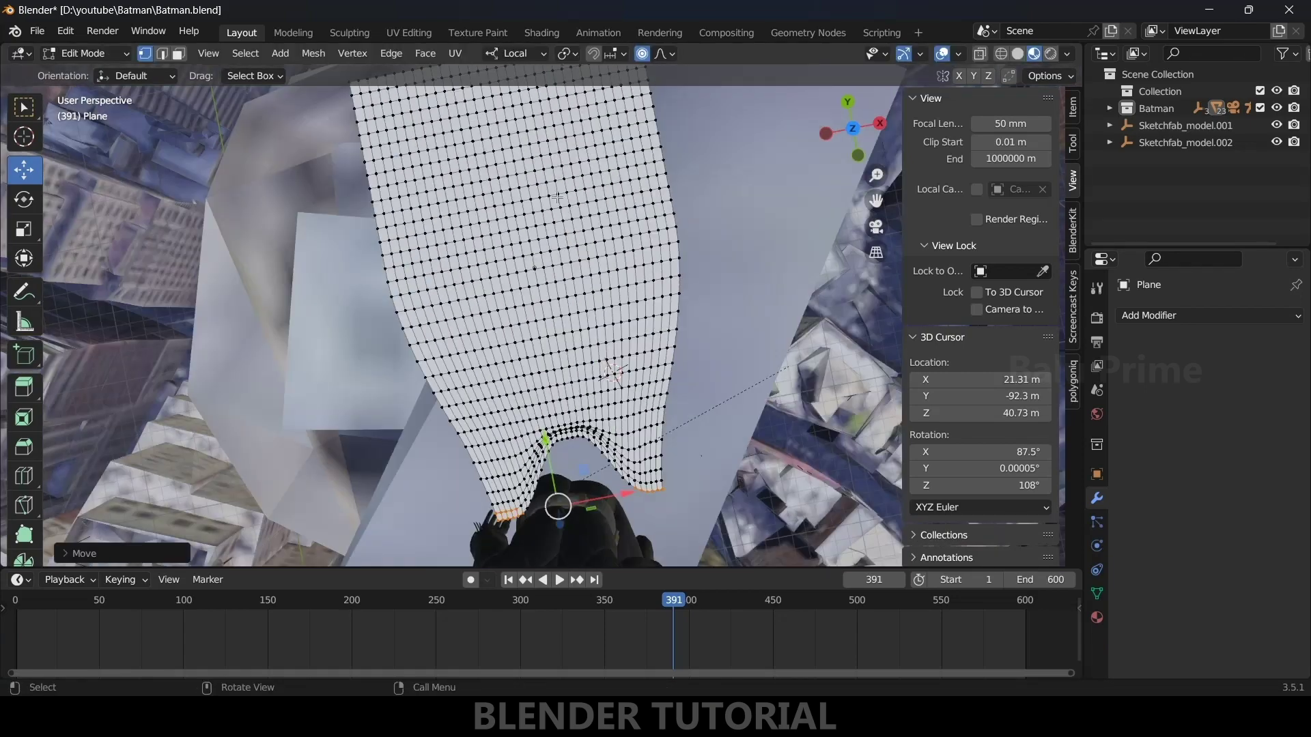
left_click(597, 182)
Step: Select the grid's top-edge vertices and position the cape behind Batman's shoulders
left_click_drag(393, 158, 766, 190)
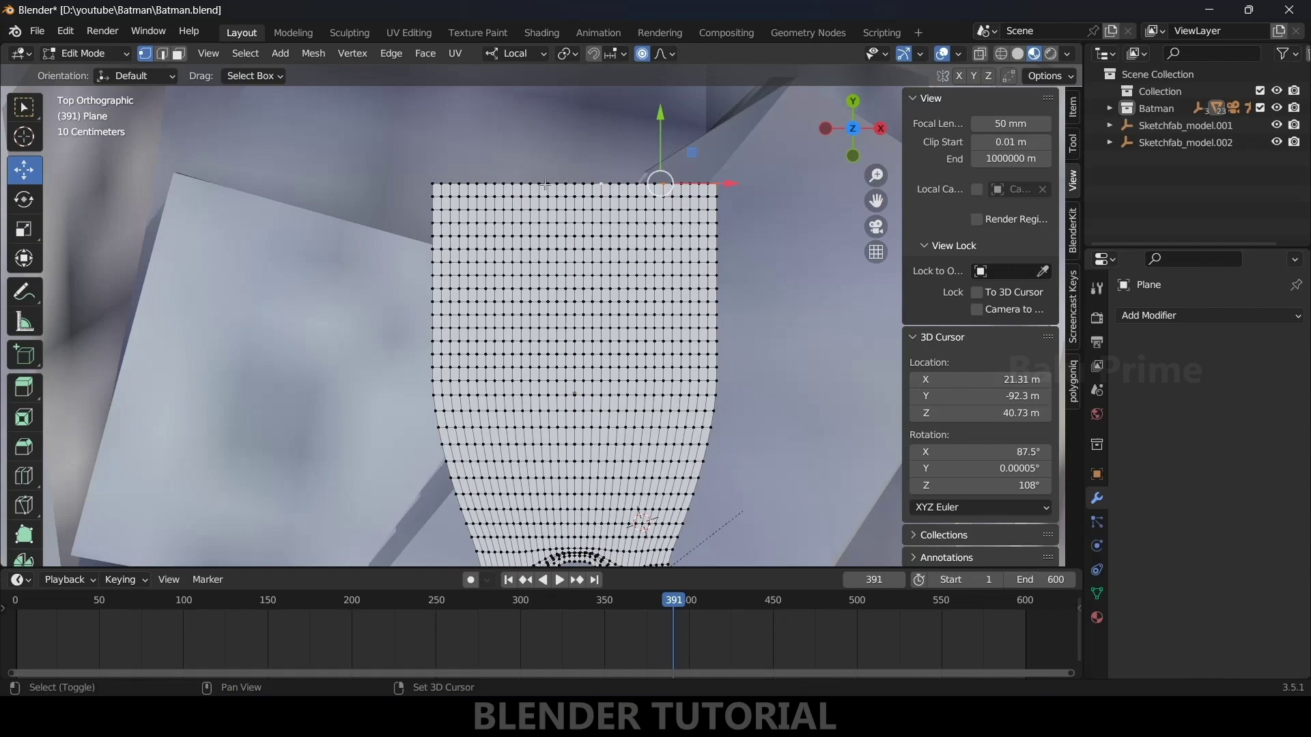
left_click(599, 185, "shift")
middle_click_drag(493, 180, 441, 307)
key("Tab")
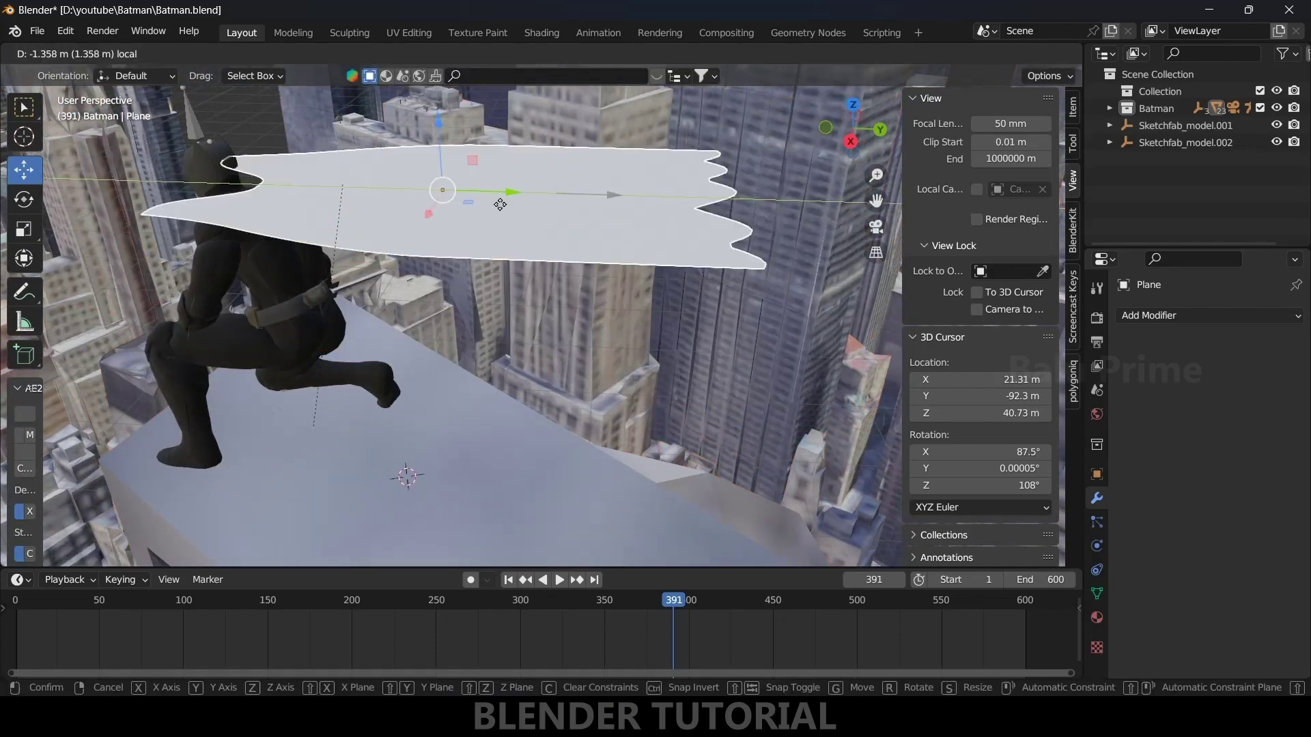
key("g")
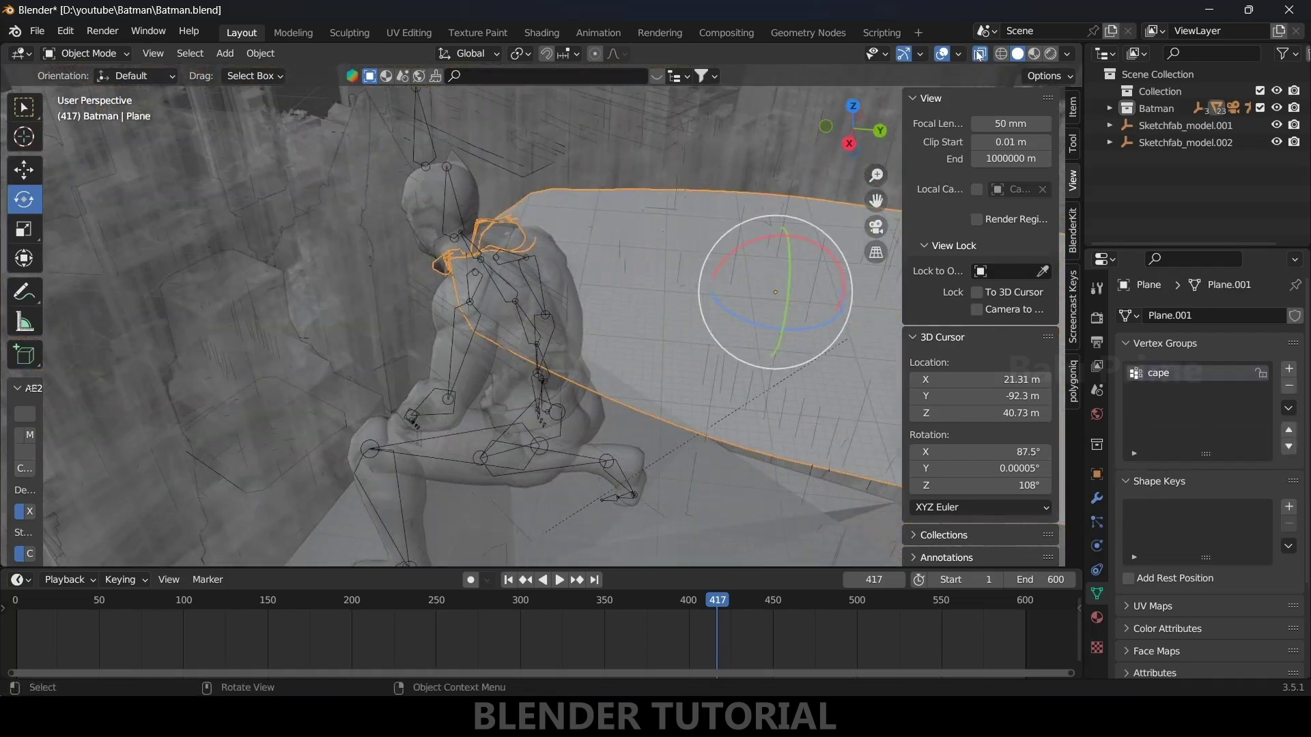
Step: Turn off see-through display and put Batman's armature into Pose Mode
left_click(980, 53)
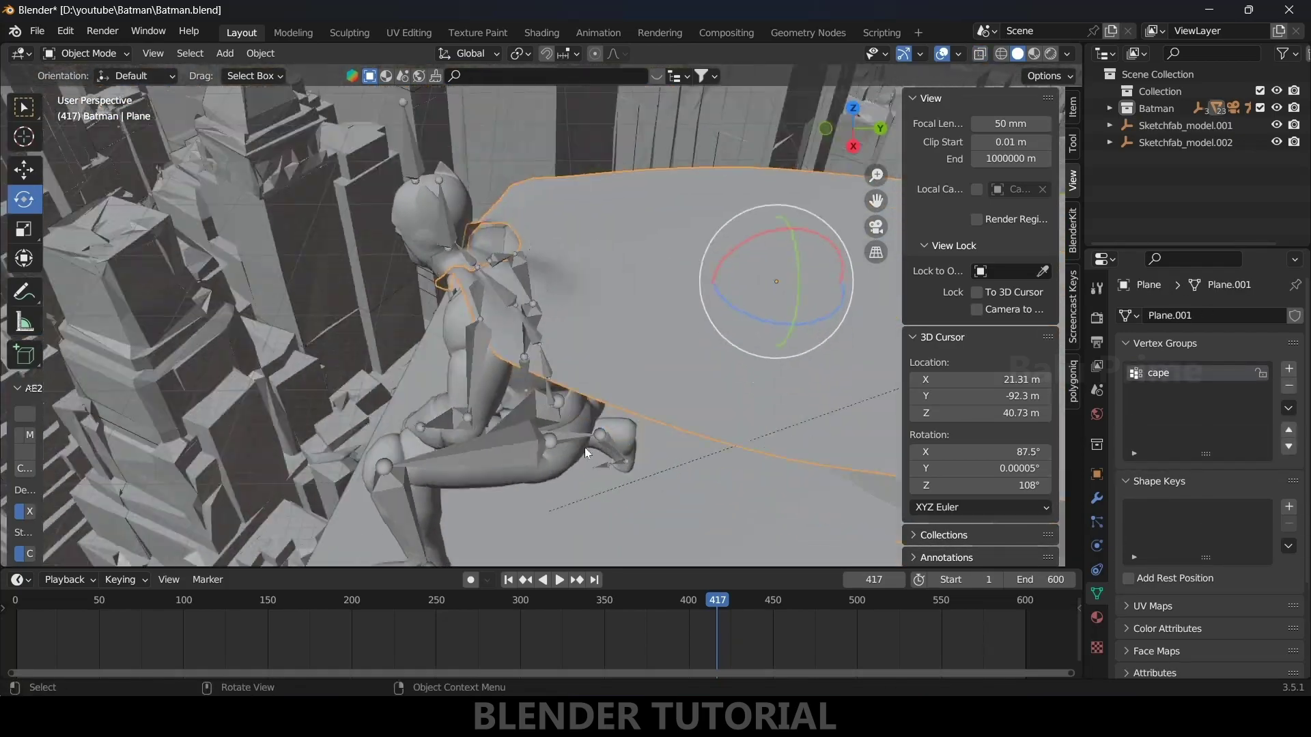
middle_click_drag(584, 448, 519, 243)
left_click(518, 242)
left_click(77, 79)
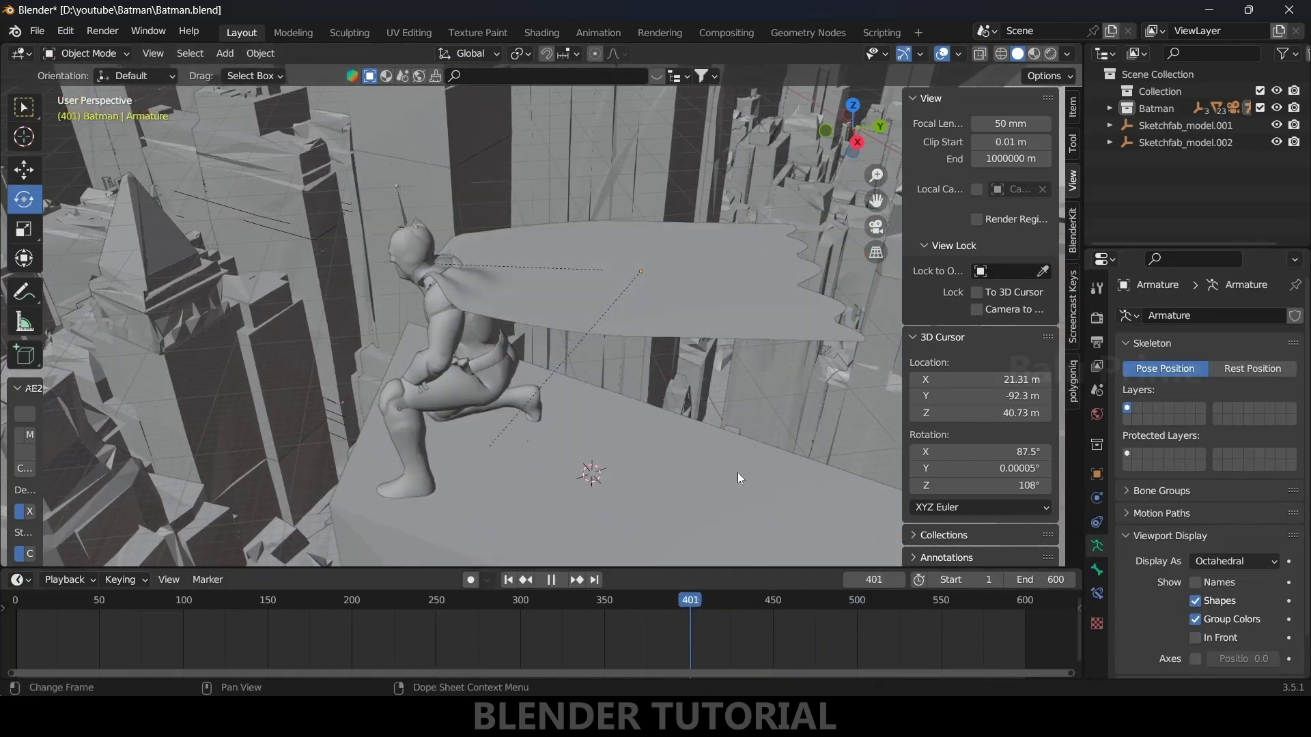
Step: Give the cape plane cloth physics and set its simulation start frame
left_click(717, 298)
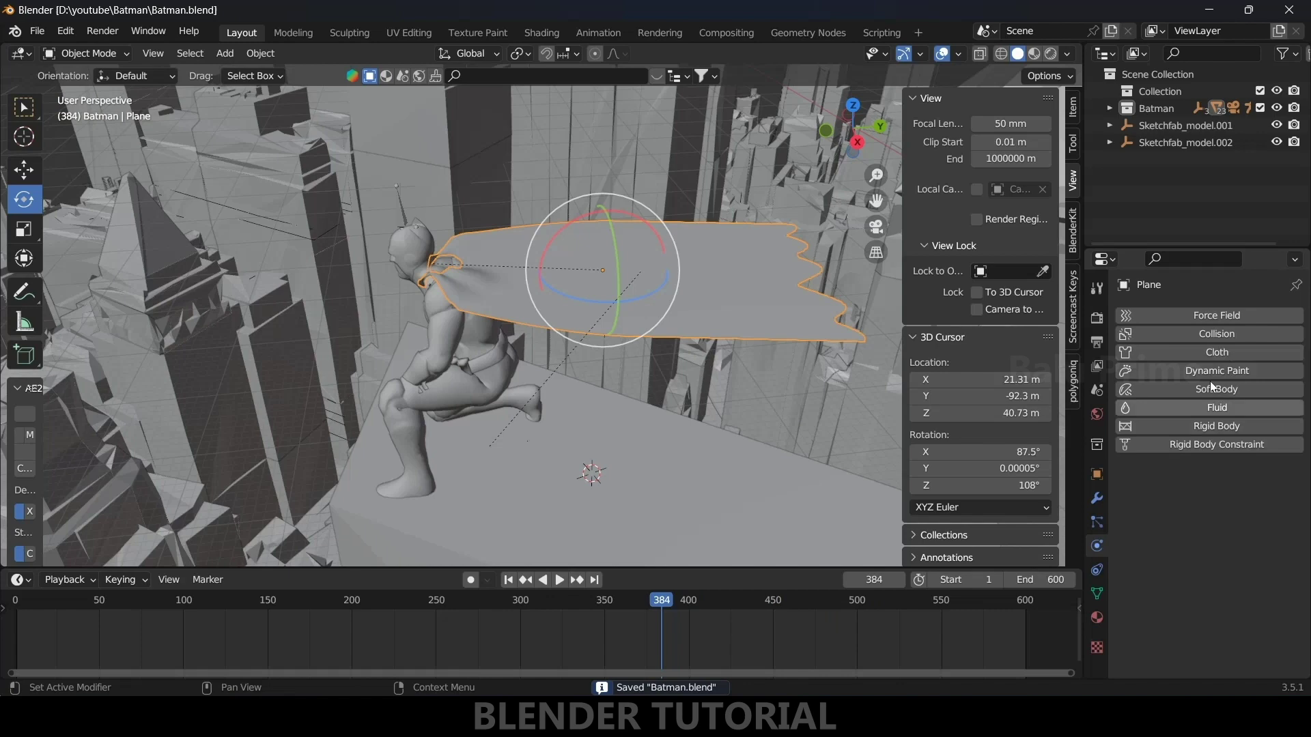
left_click(666, 601)
scroll(1161, 536, "down", 5)
left_click(1244, 554)
type("373")
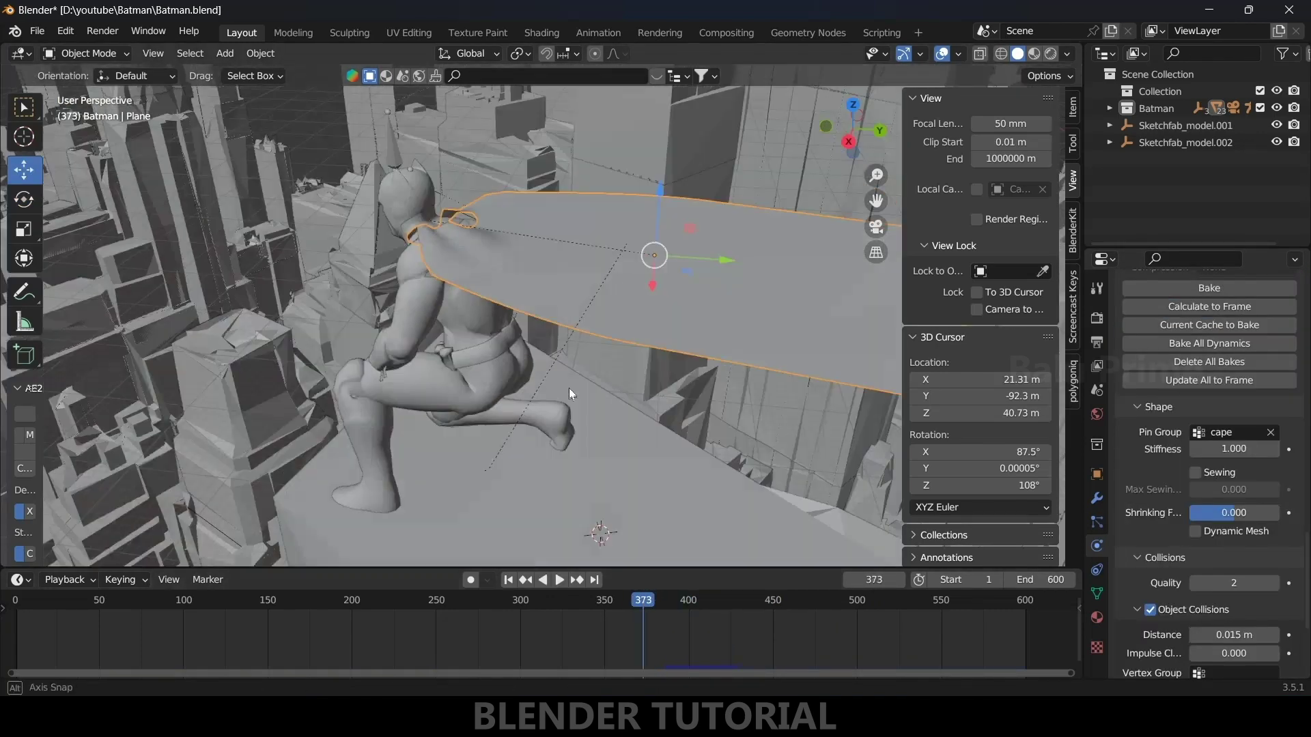
Step: Add collision physics to Batman's body pieces
left_click(1217, 333)
left_click(1217, 334)
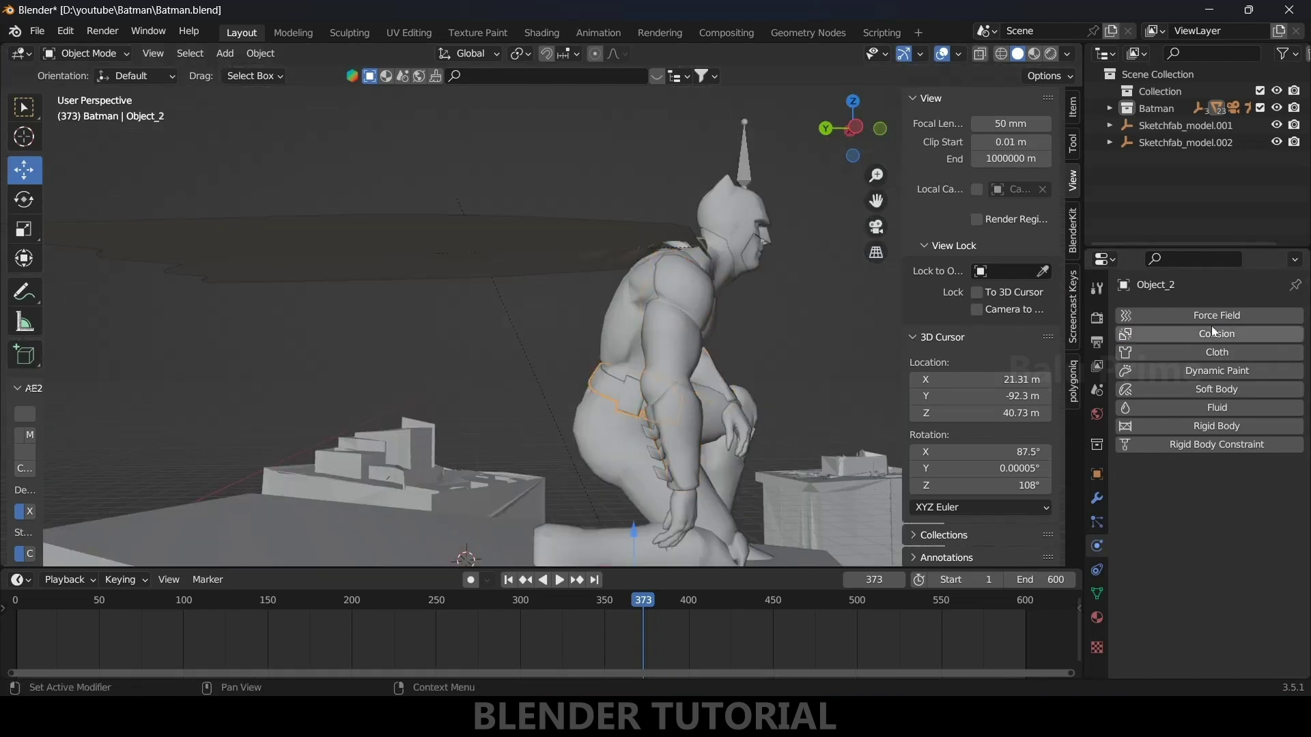
left_click(1214, 333)
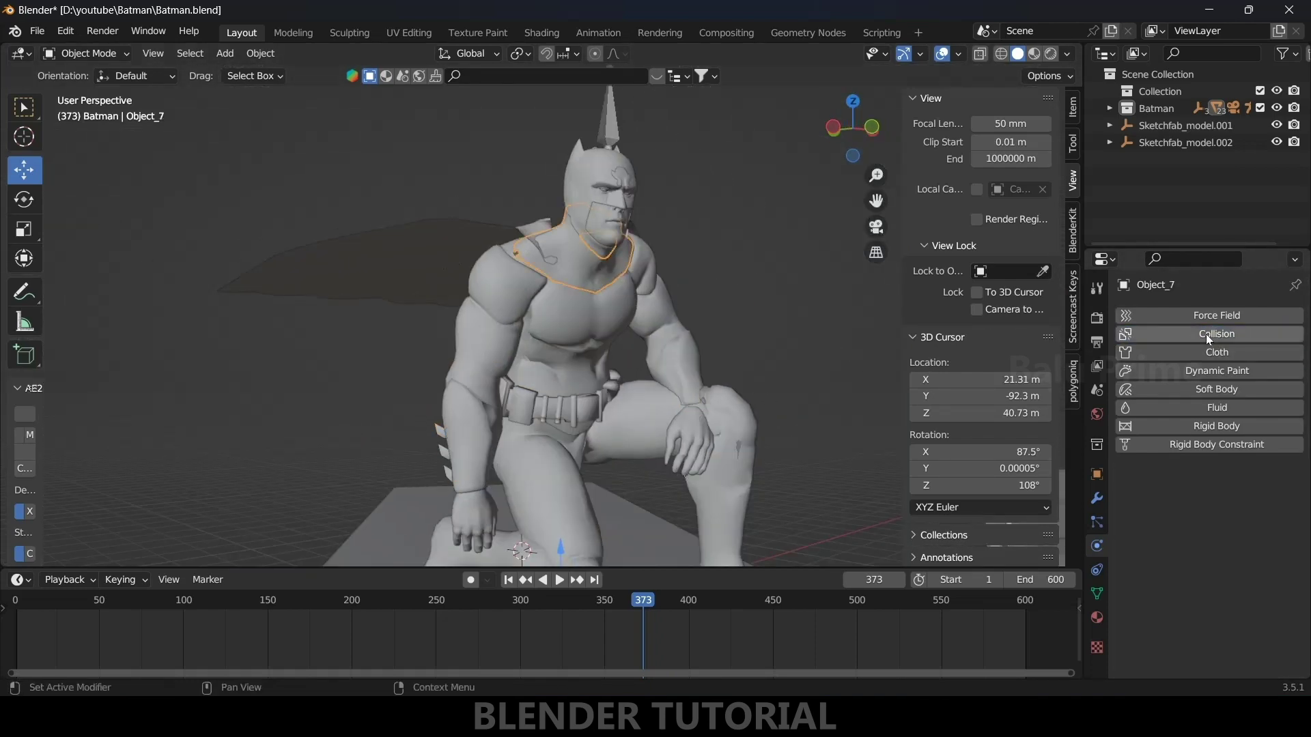
left_click(1213, 333)
Step: Play the cape simulation while viewing the rooftop and city, then stop it
key("space")
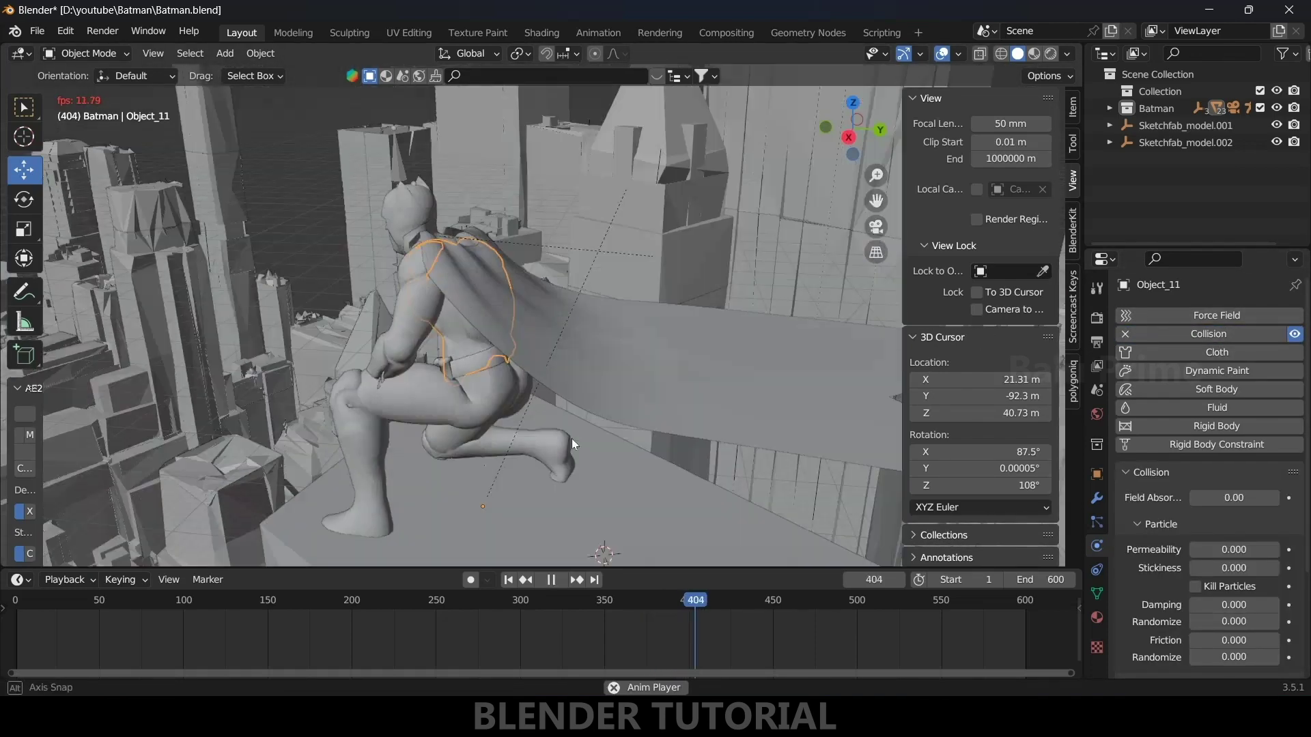
middle_click_drag(572, 439, 519, 359)
key("Escape")
scroll(645, 497, "down", 5)
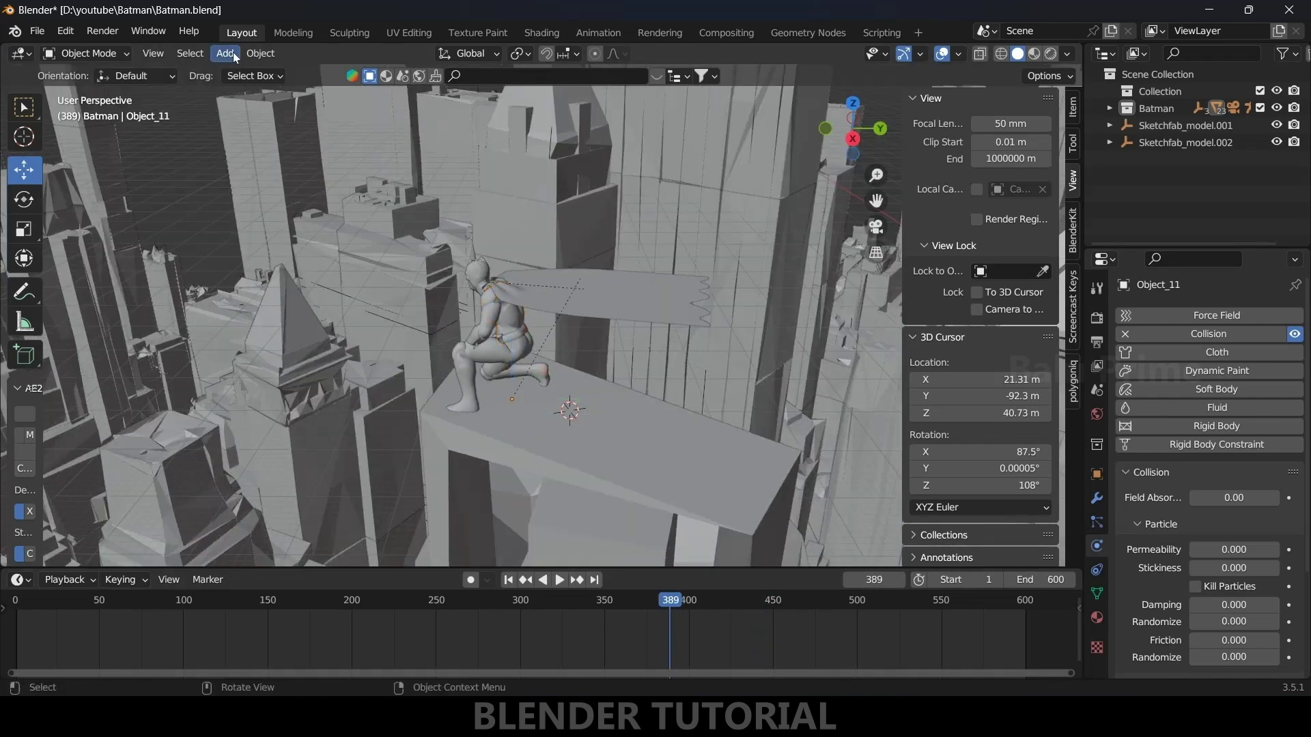
Step: Add a wind force field, scaled and aimed at the cape, left of Batman
left_click(233, 56)
left_click(394, 392)
key("s")
key("Return")
key("r")
key("r")
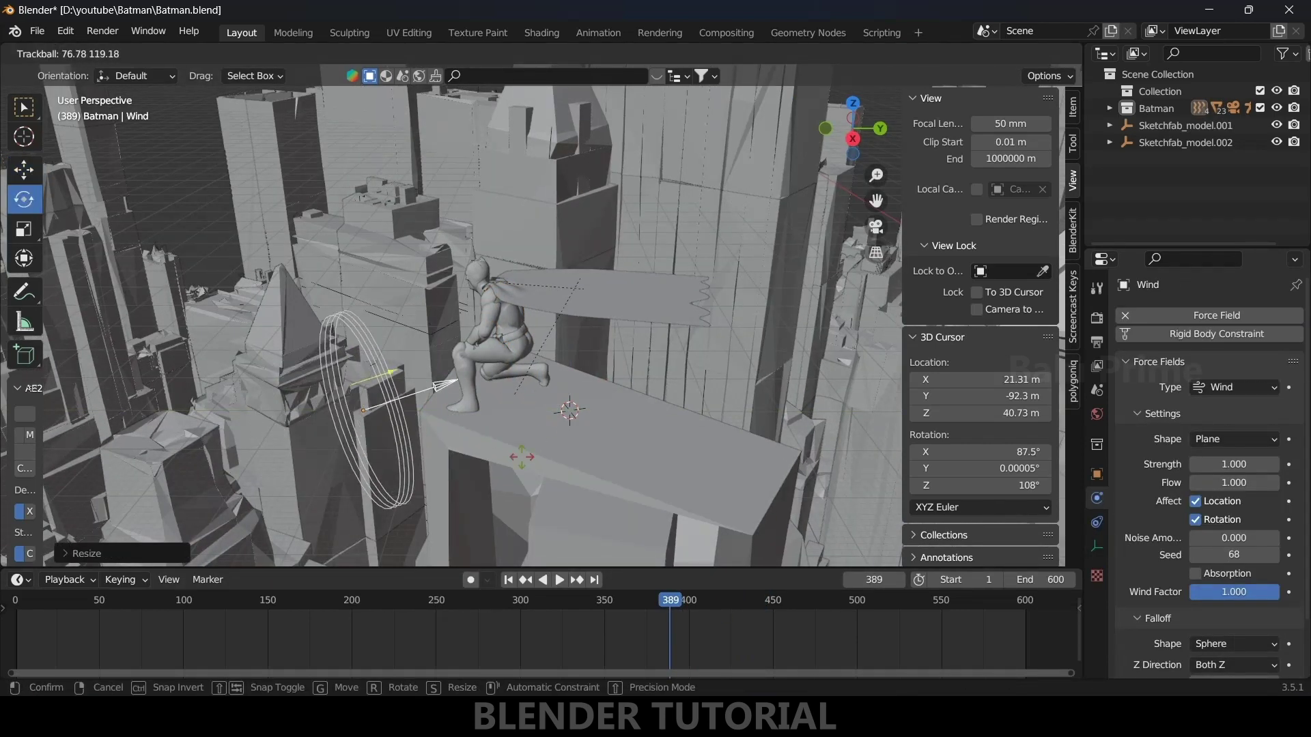
key("g")
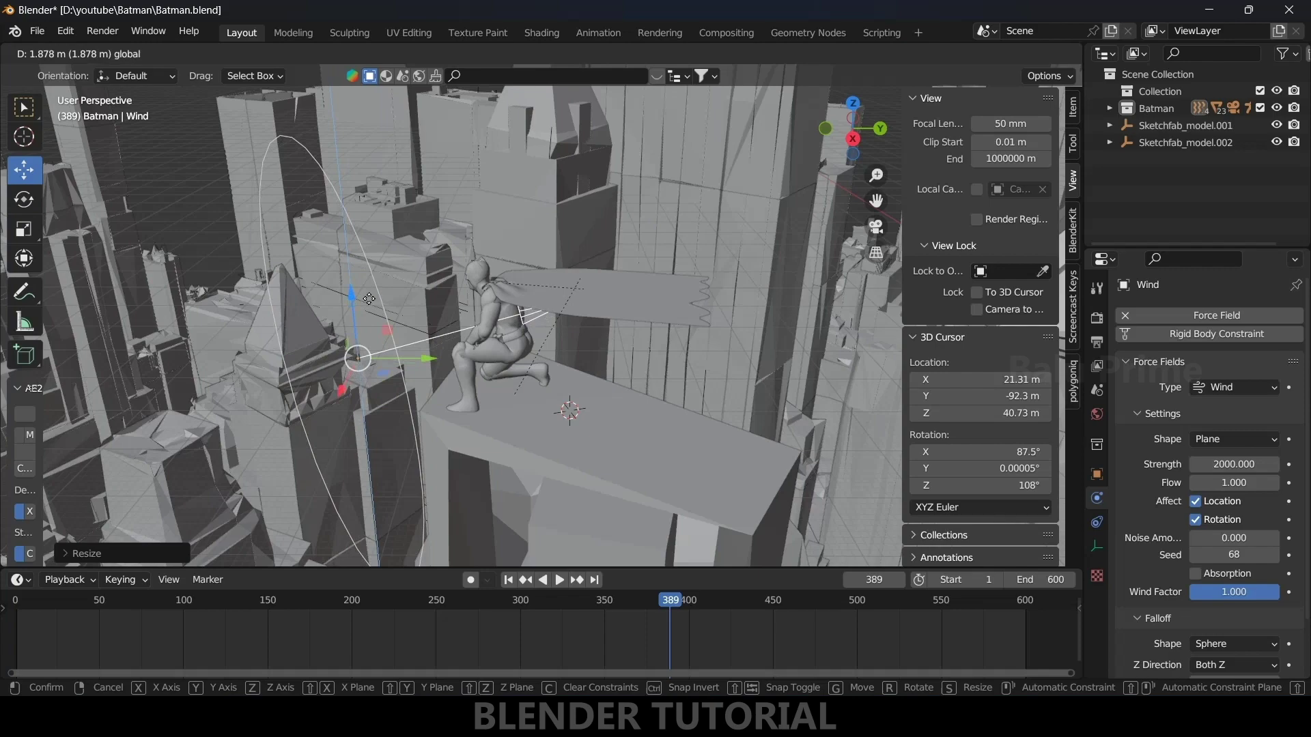
left_click(605, 486)
Step: Play the animation and orbit around Batman to test the wind on the cape
key("space")
middle_click_drag(677, 406, 613, 308)
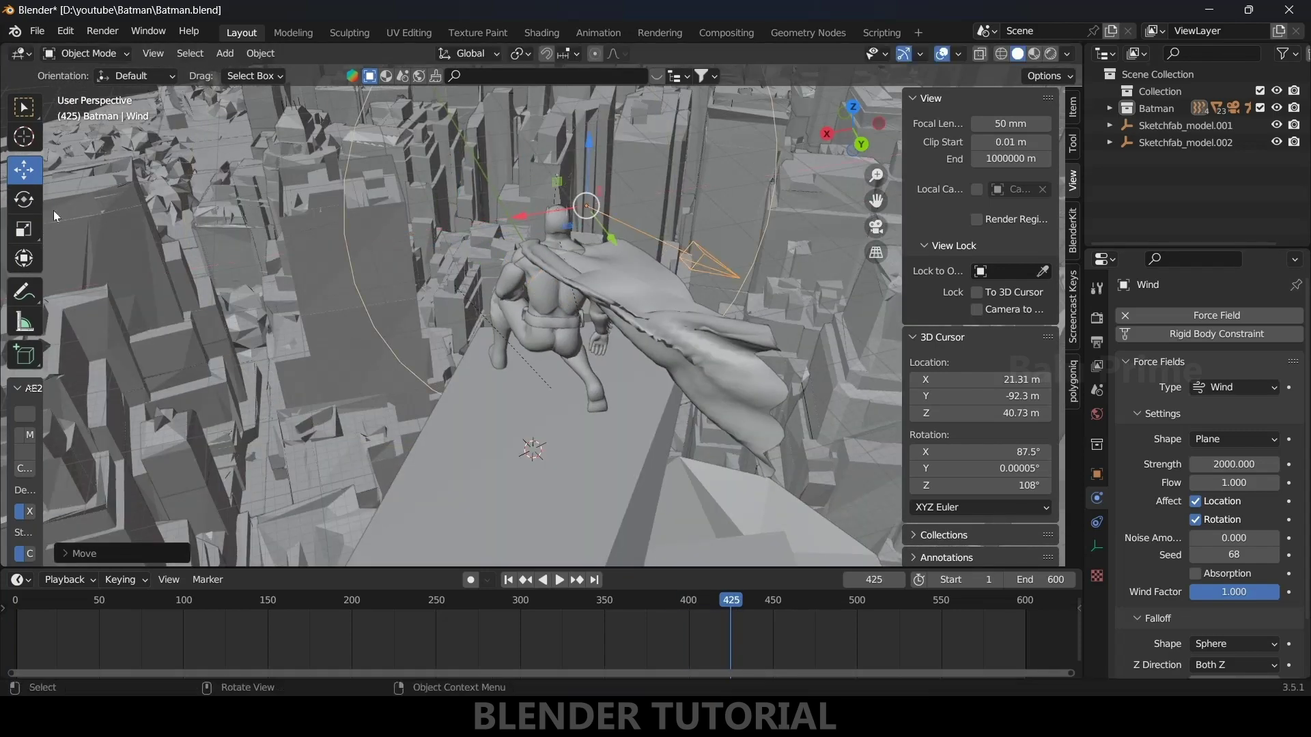
mouse_move(638, 225)
middle_mouse_down()
mouse_move(634, 375)
mouse_move(656, 440)
middle_mouse_up()
Step: Enable the cape's self collisions, replay the simulation, and edit the wind strength
left_click(717, 308)
left_click_drag(687, 597, 633, 602)
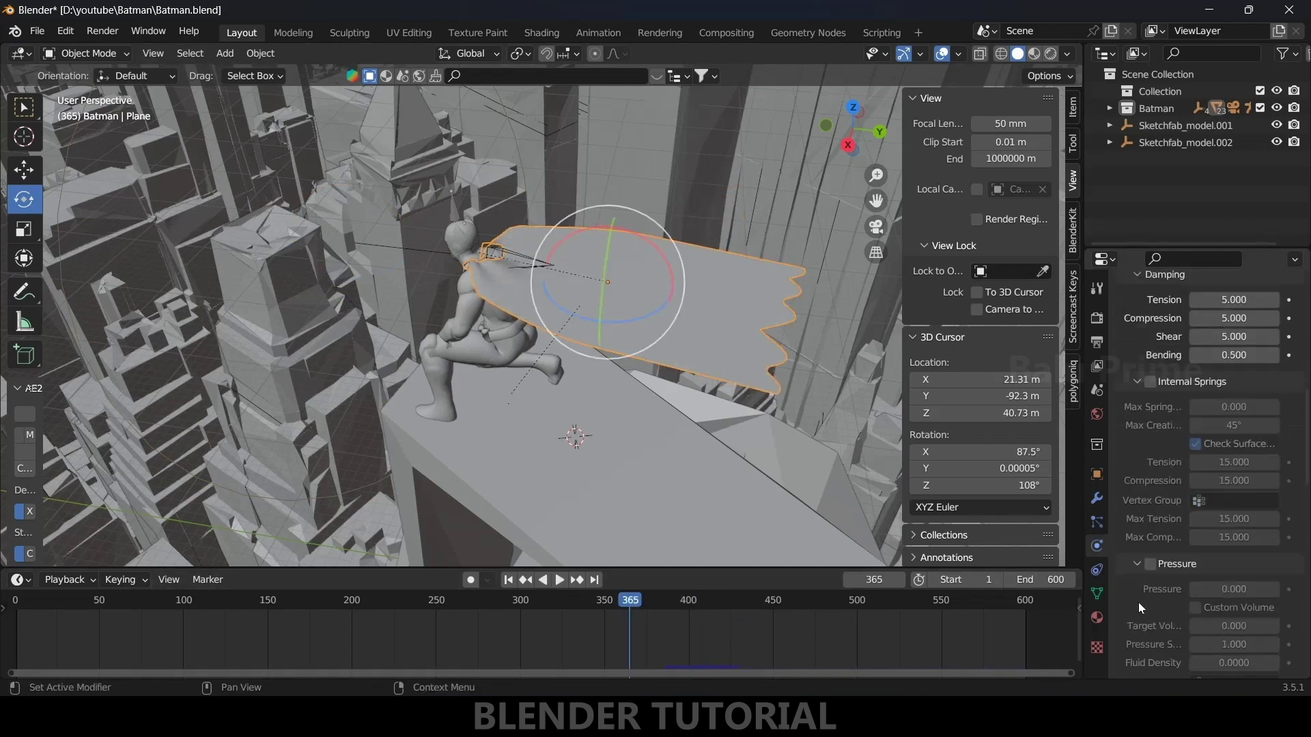
scroll(1141, 577, "down", 5)
scroll(1140, 577, "down", 1)
scroll(1143, 458, "down", 3)
left_click(1150, 538)
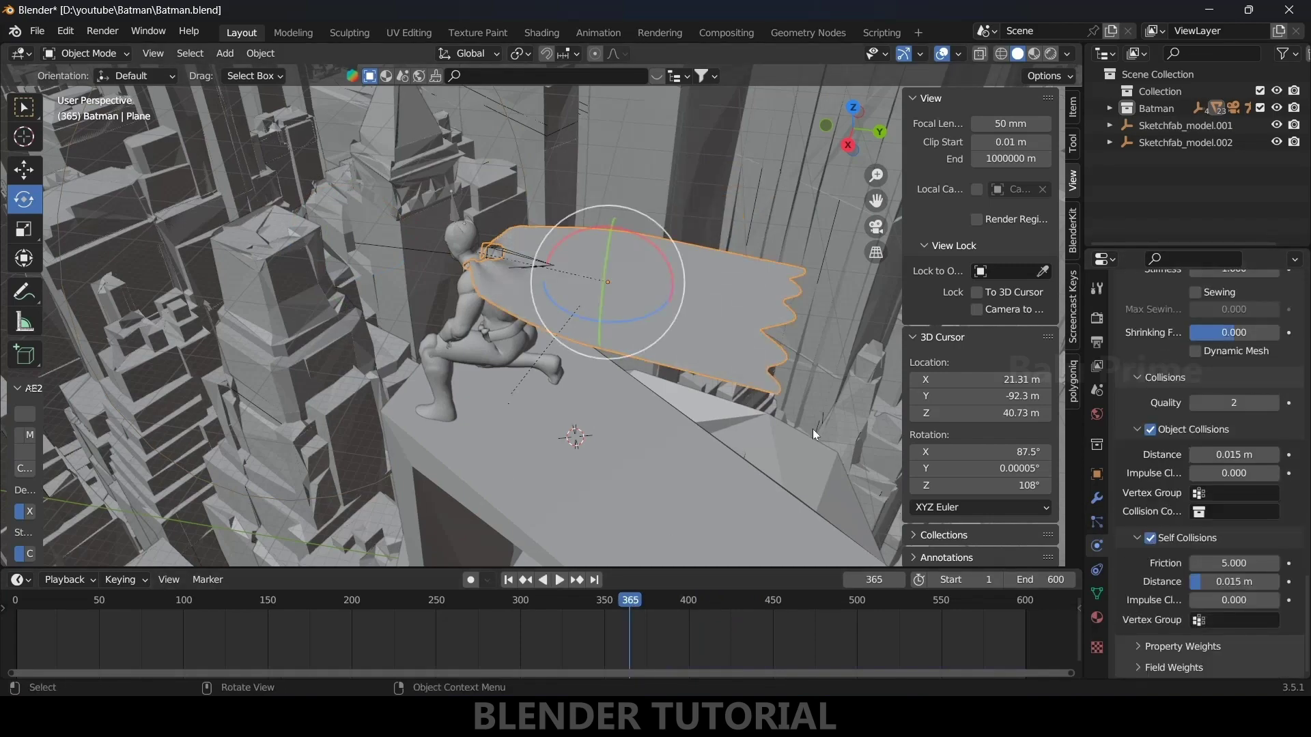
key("space")
mouse_move(703, 492)
middle_mouse_down()
mouse_move(581, 405)
mouse_move(709, 397)
mouse_move(638, 403)
middle_mouse_up()
key("space")
left_click(654, 636)
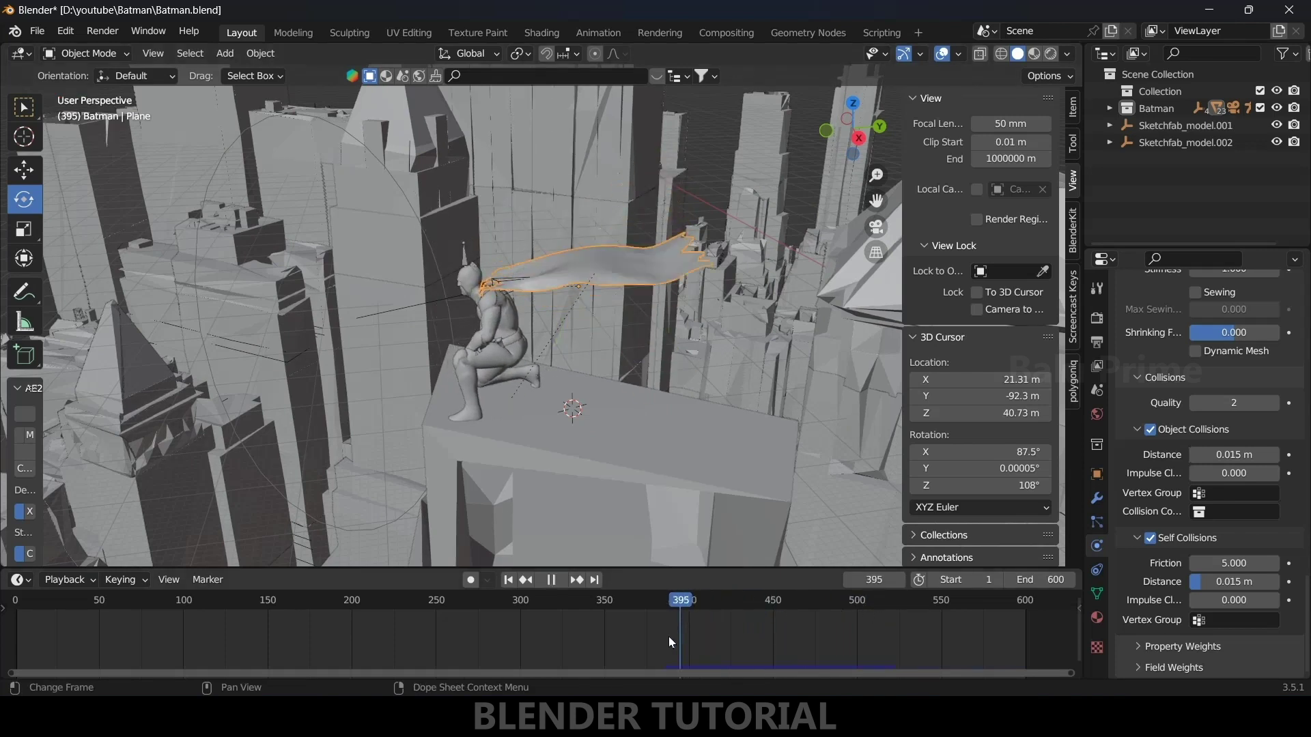
left_click(402, 309)
left_click(1234, 401)
type("100000 W")
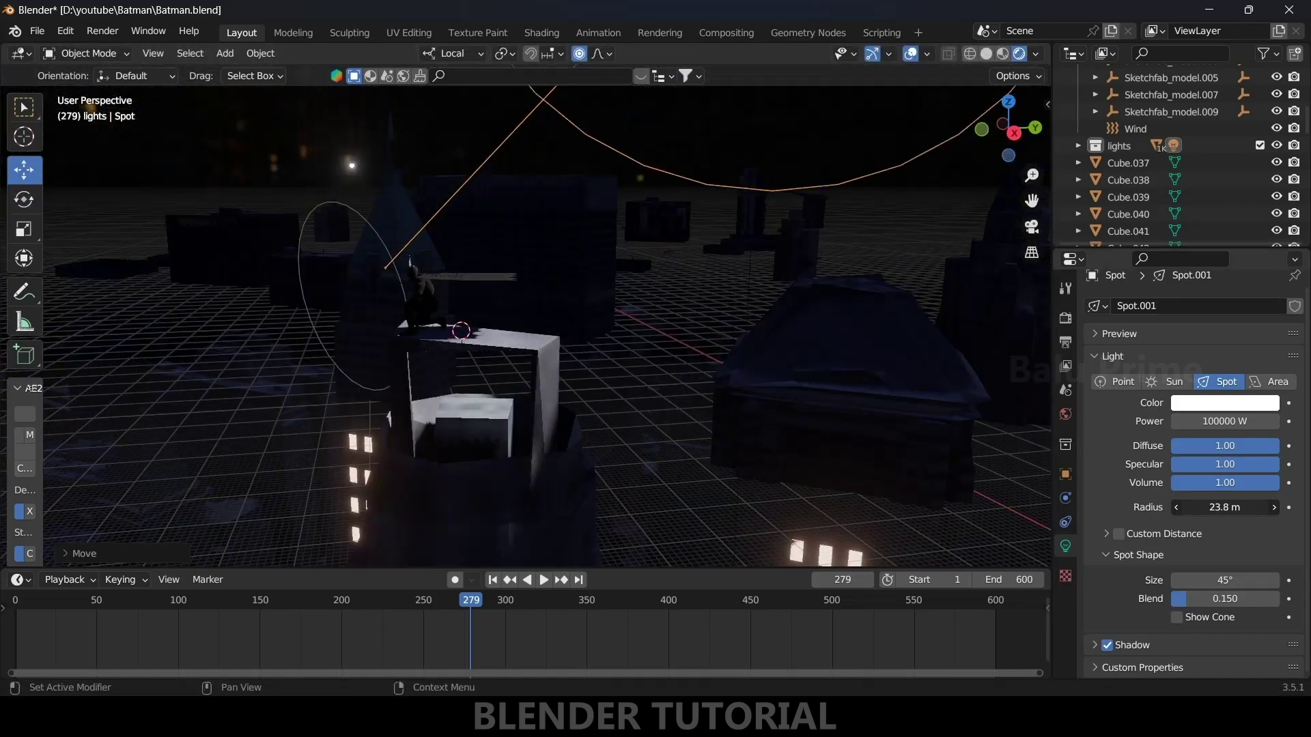
Step: Add a spot light, scale it, and move it above the city, previewing the lighting
left_click(222, 53)
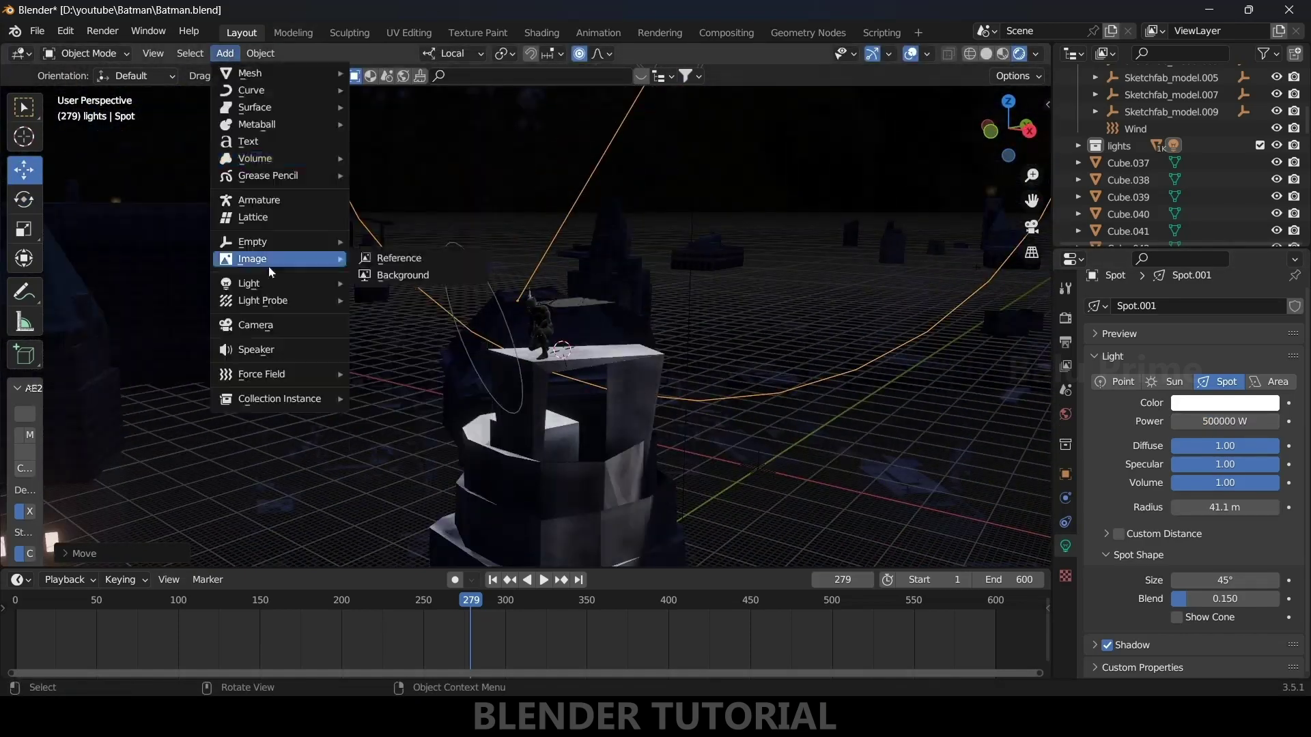
left_click(400, 335)
key("s")
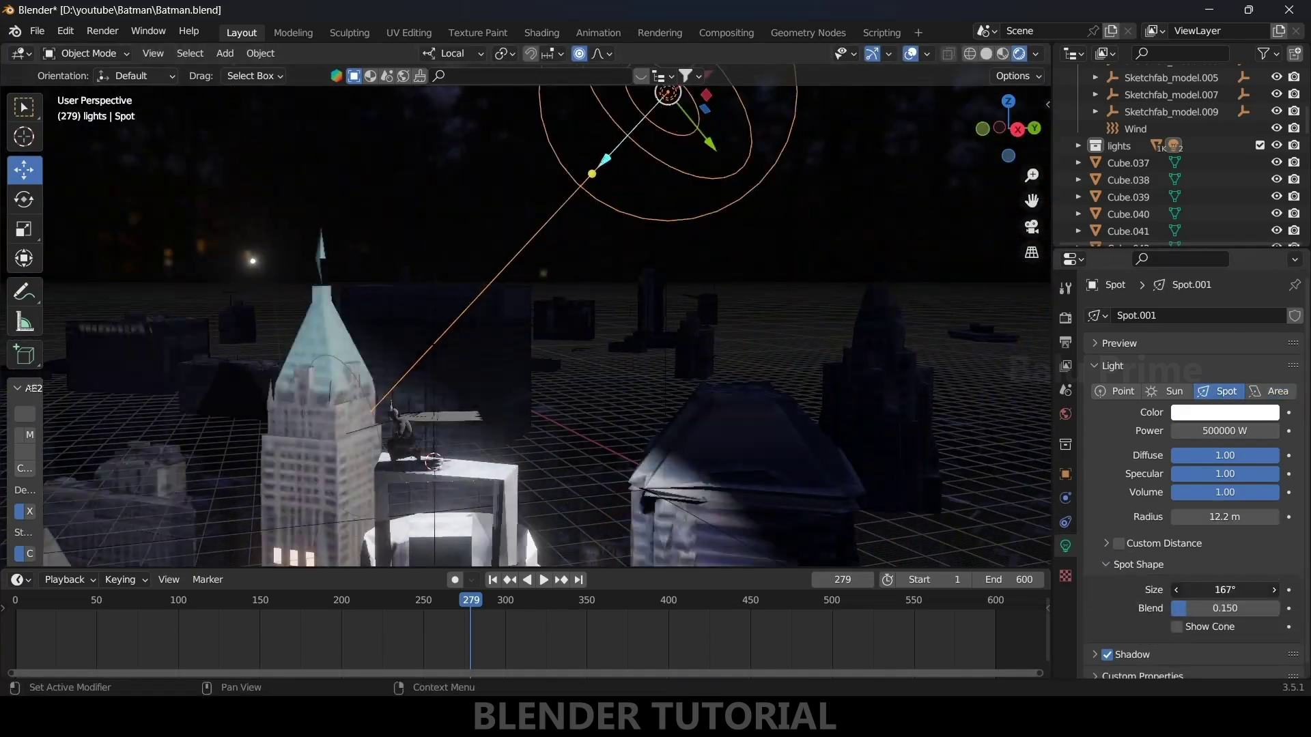
key("g")
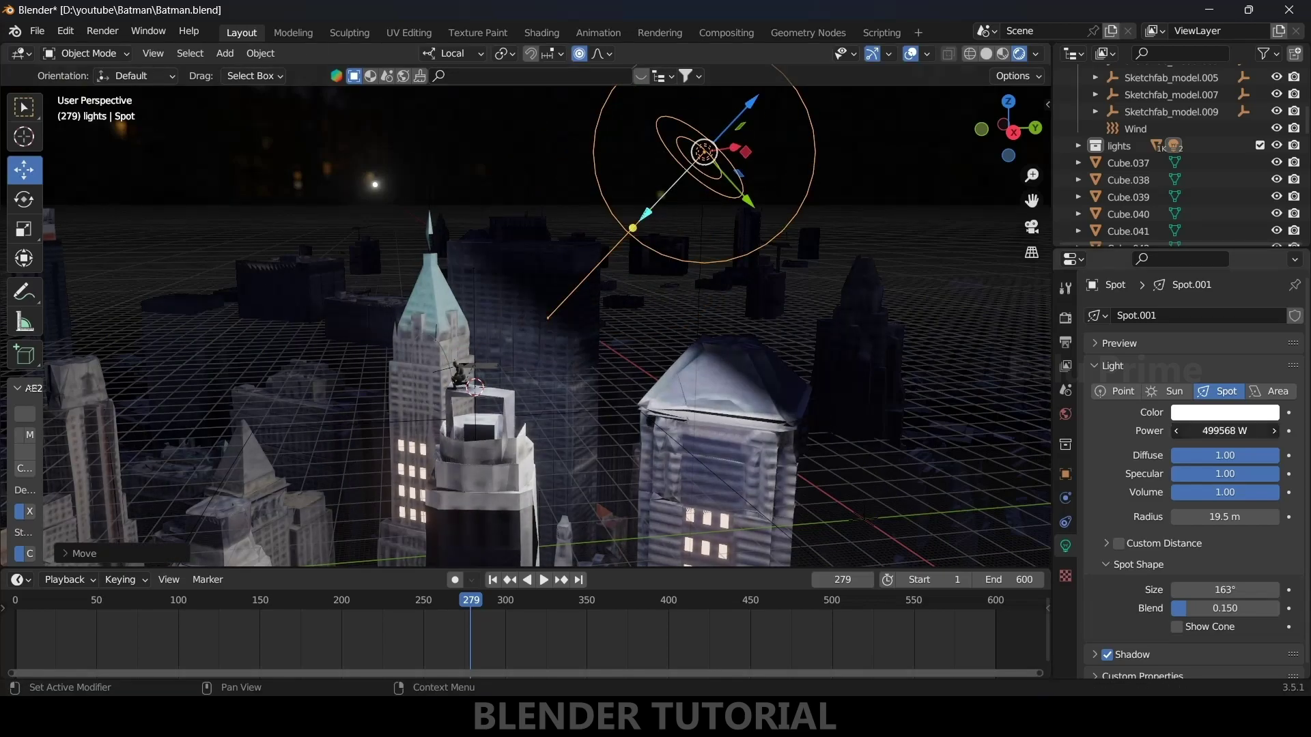
key("space")
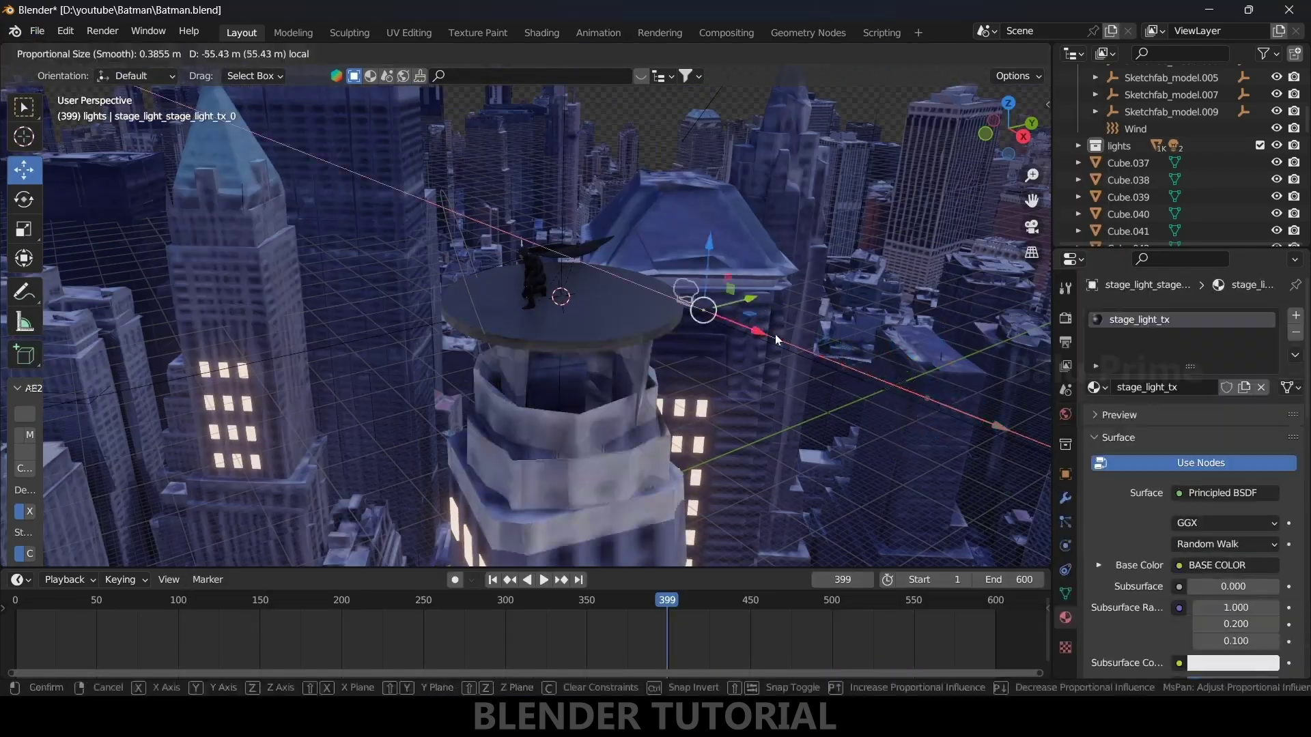
Step: Raise the stage light onto the rooftop and fix its position
left_click(559, 206)
mouse_move(559, 205)
middle_mouse_down()
mouse_move(570, 424)
mouse_move(463, 342)
mouse_move(384, 370)
middle_mouse_up()
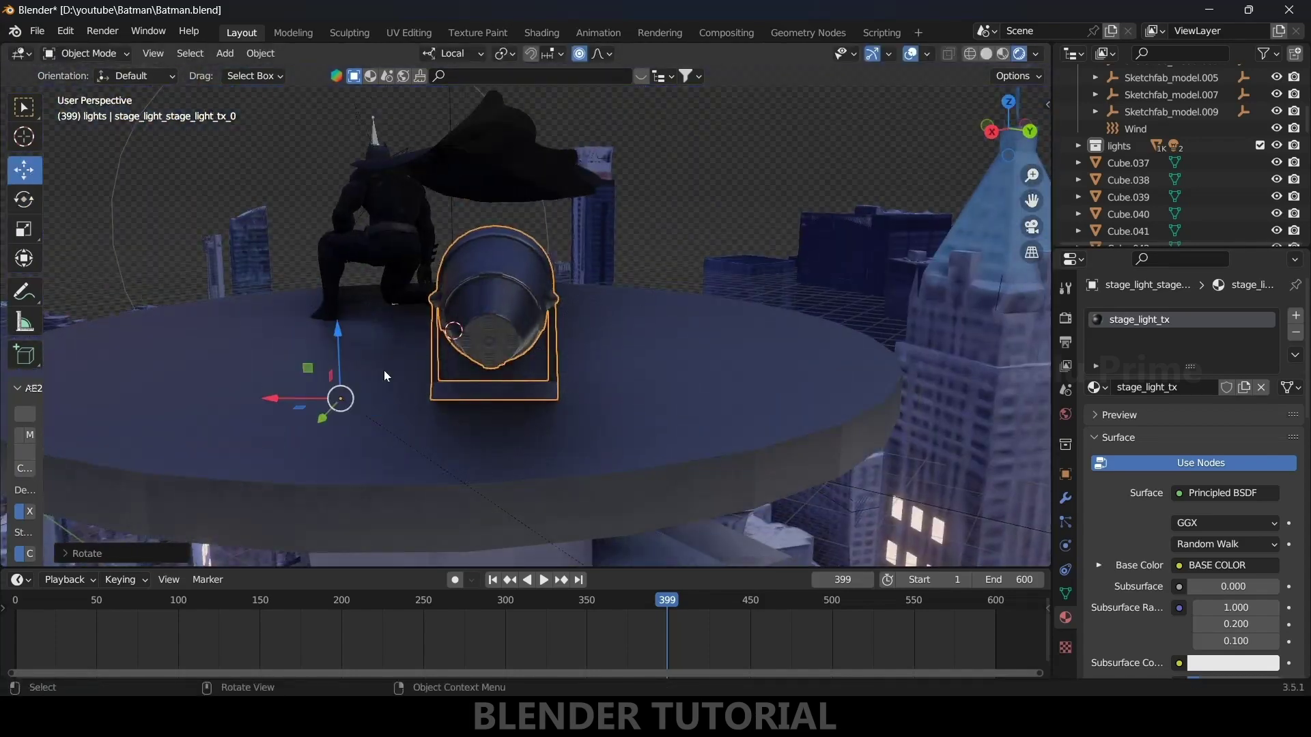
left_click_drag(351, 353, 348, 360)
left_click(348, 361)
mouse_move(349, 361)
middle_mouse_down()
mouse_move(652, 464)
mouse_move(407, 263)
middle_mouse_up()
Step: Add a spot light in the stage light and rotate it to aim at Batman
key("shift+a")
left_click(420, 316)
key("shift+space")
key("r")
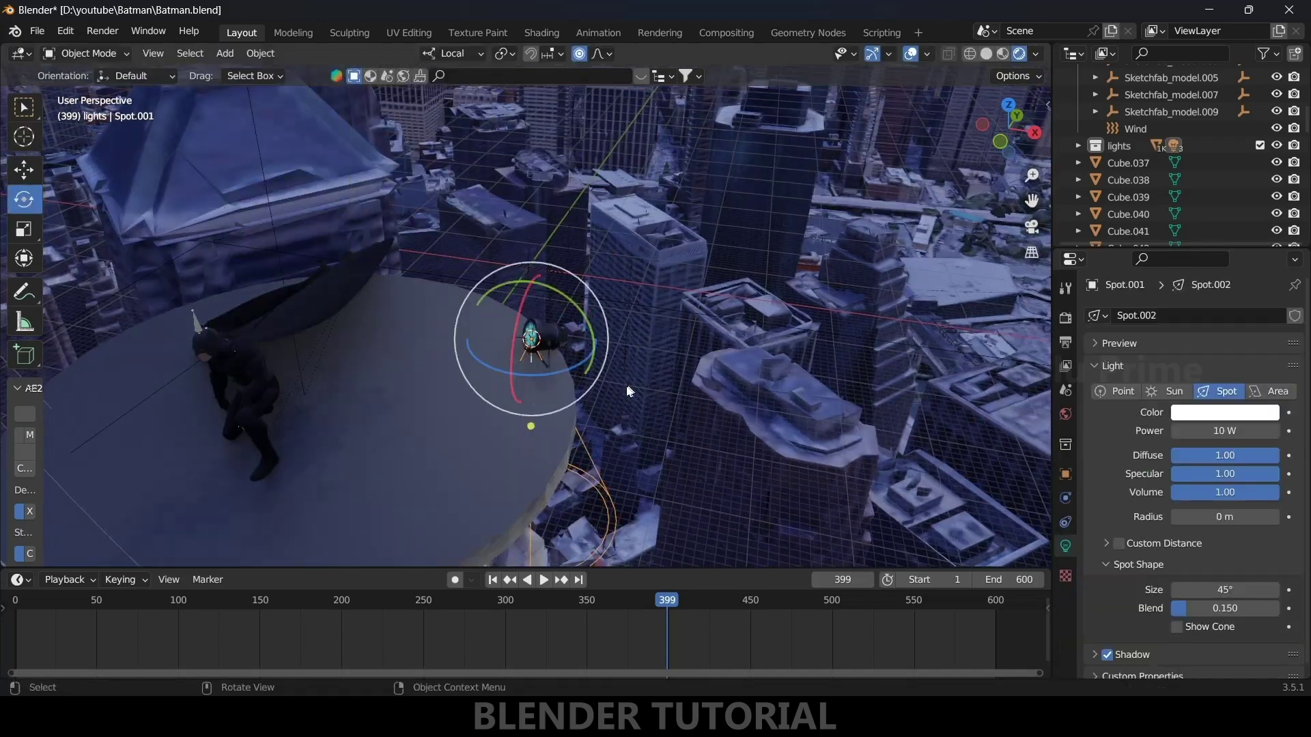
mouse_move(420, 316)
middle_mouse_down()
mouse_move(559, 400)
mouse_move(513, 249)
middle_mouse_up()
left_click(512, 249)
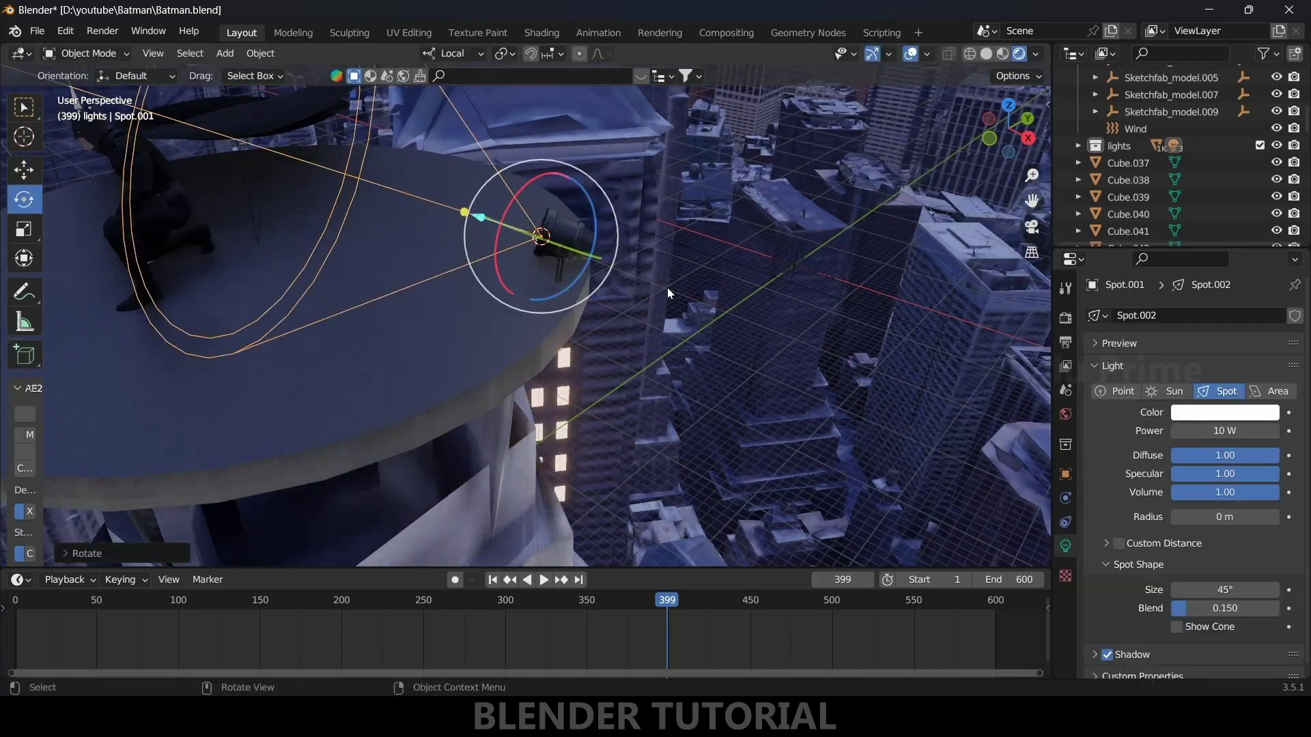
key("KP_7")
key("shift+space")
key("g")
key("r")
left_click(542, 268)
middle_click_drag(544, 269, 1217, 418)
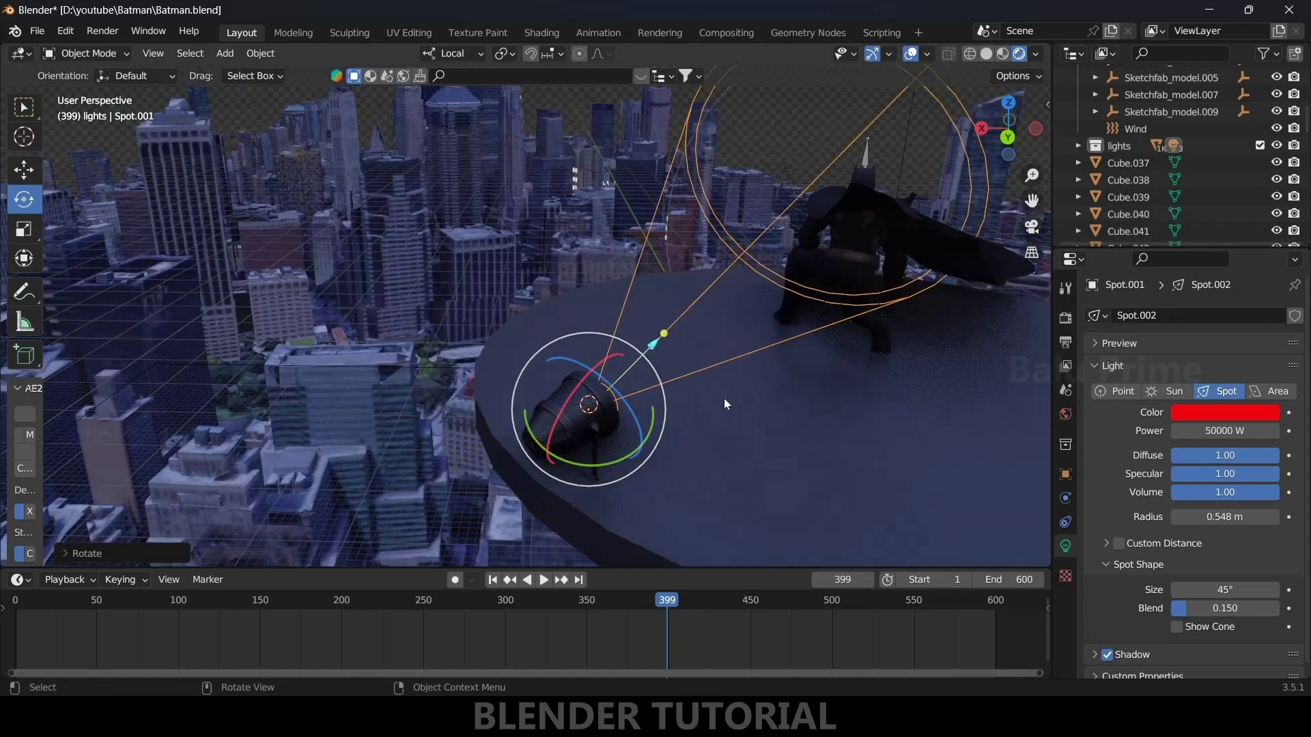
Step: Duplicate the stage light with its spot and place it on Batman's other side
mouse_move(724, 399)
middle_mouse_down()
mouse_move(384, 436)
mouse_move(863, 484)
middle_mouse_up()
left_click(264, 408)
key("g")
key("x")
key("x")
key("shift+d")
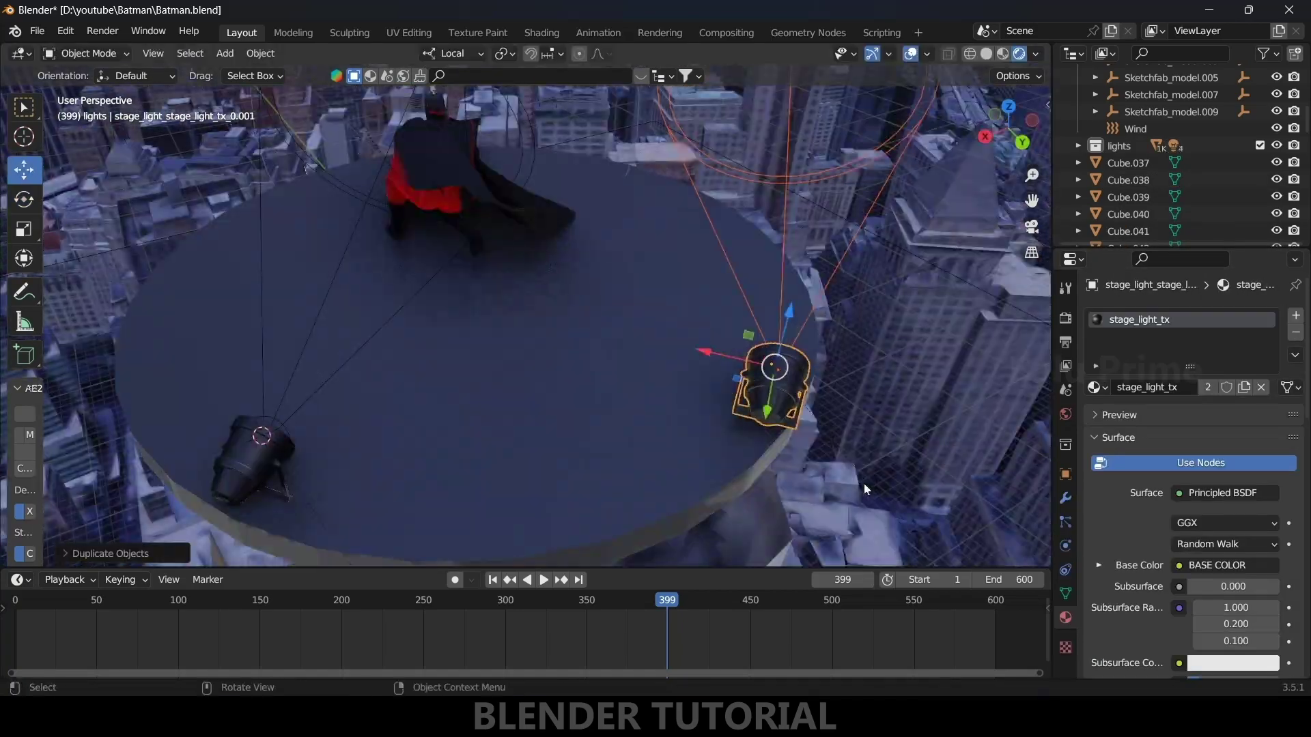
key("KP_7")
left_click(657, 413)
middle_click_drag(657, 411, 685, 380)
key("KP_7")
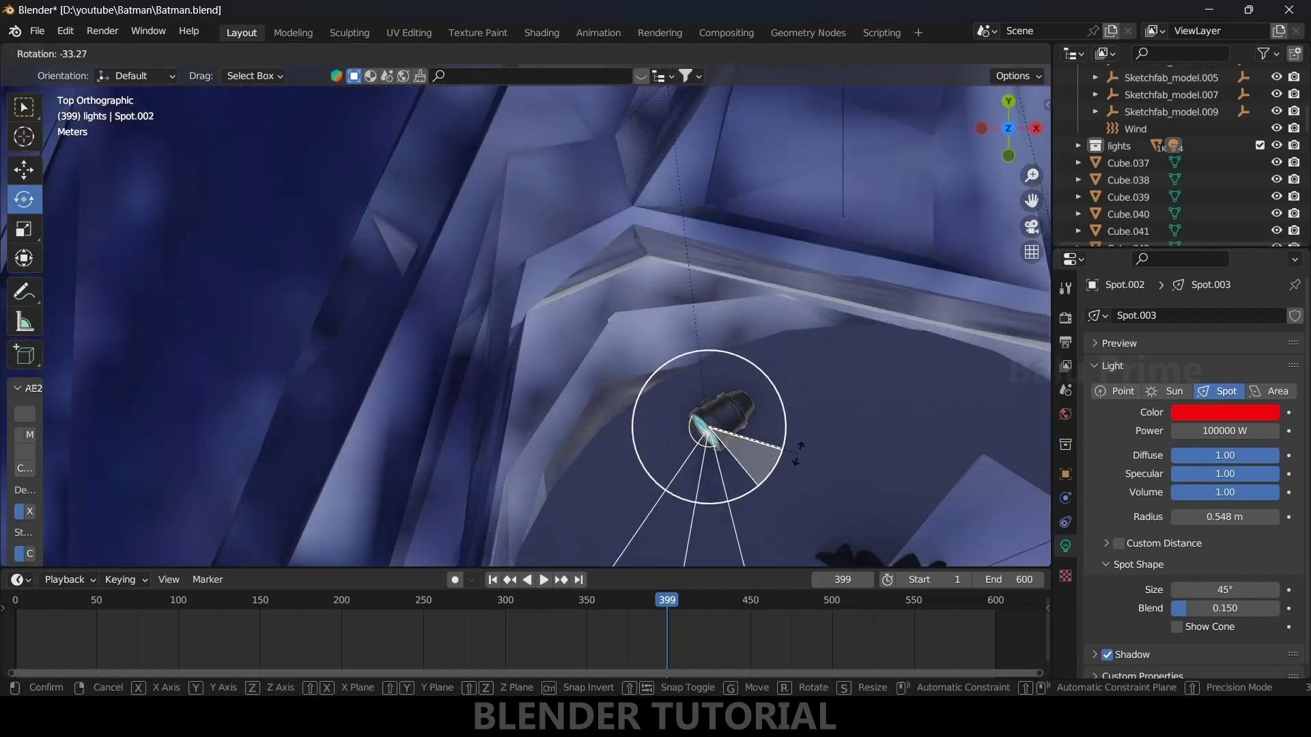
left_click(235, 205)
Step: Select the duplicated spot and preview the lit rooftop through the scene camera
middle_click_drag(237, 206, 655, 167)
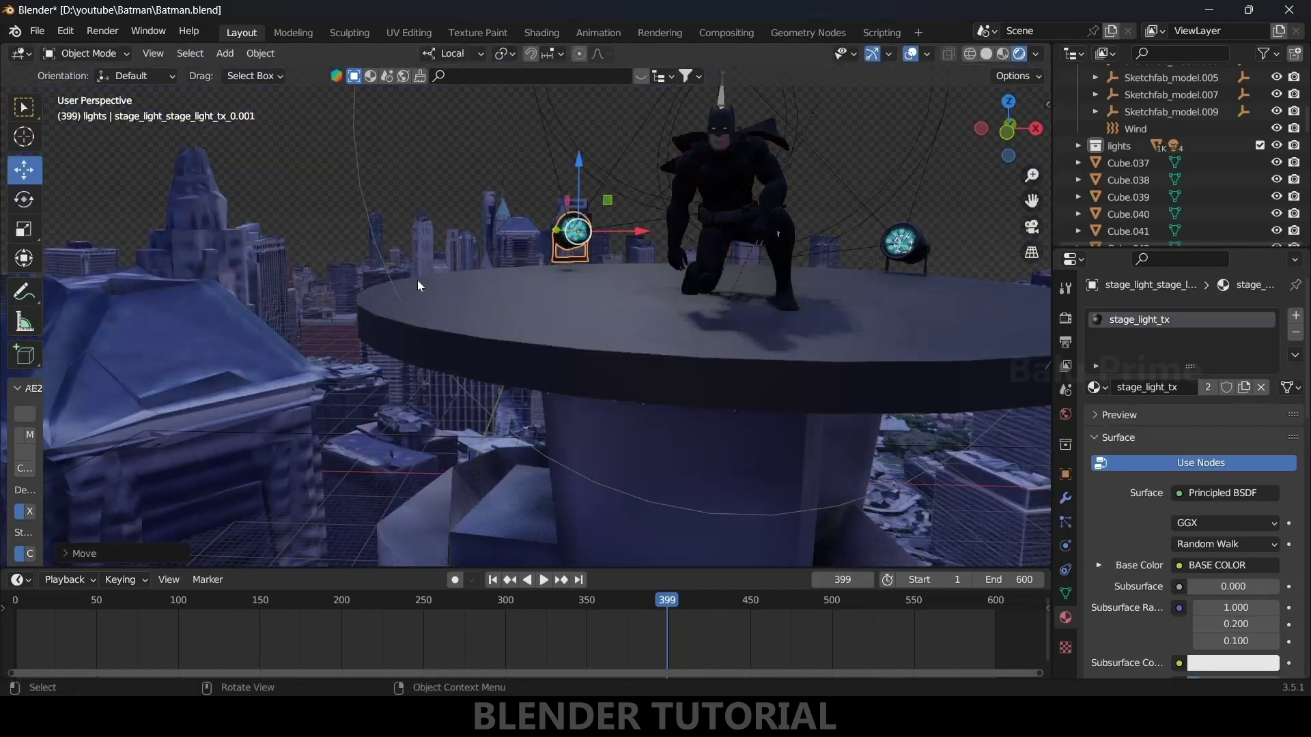
left_click(656, 167)
key("space")
key("KP_0")
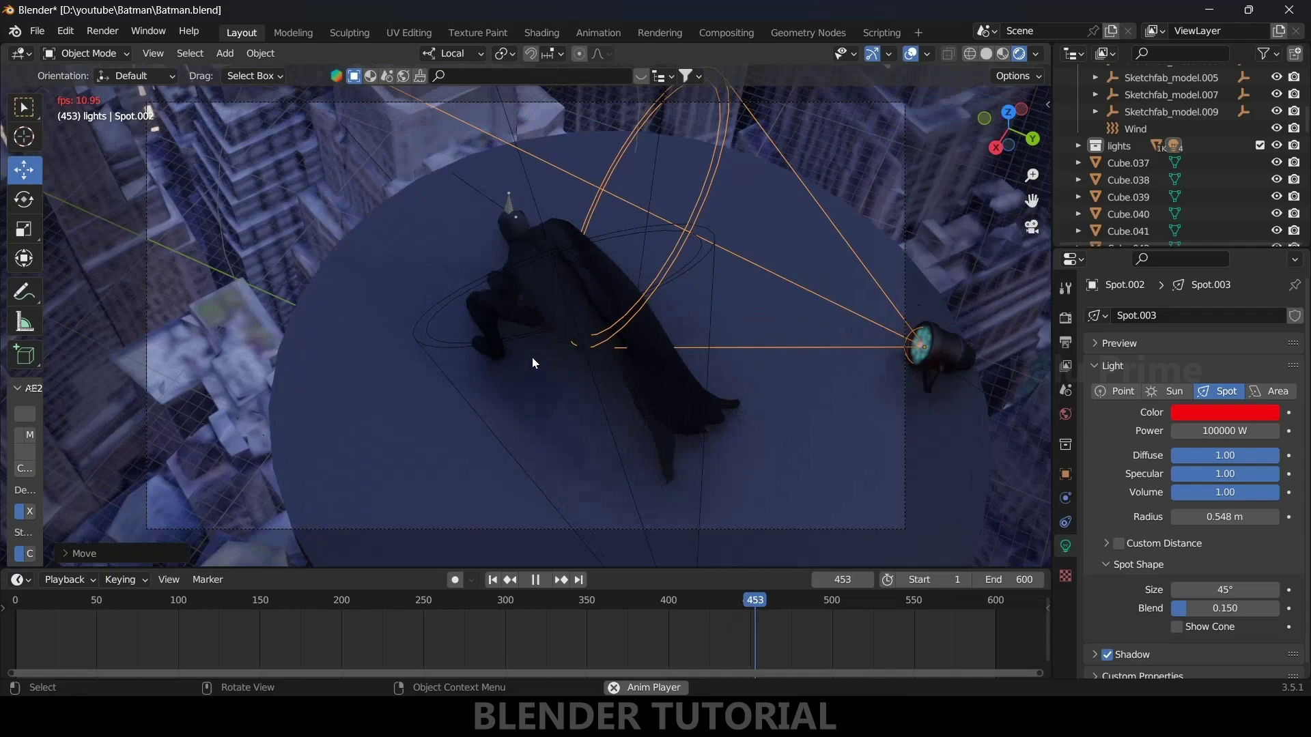
left_click(1065, 413)
key("space")
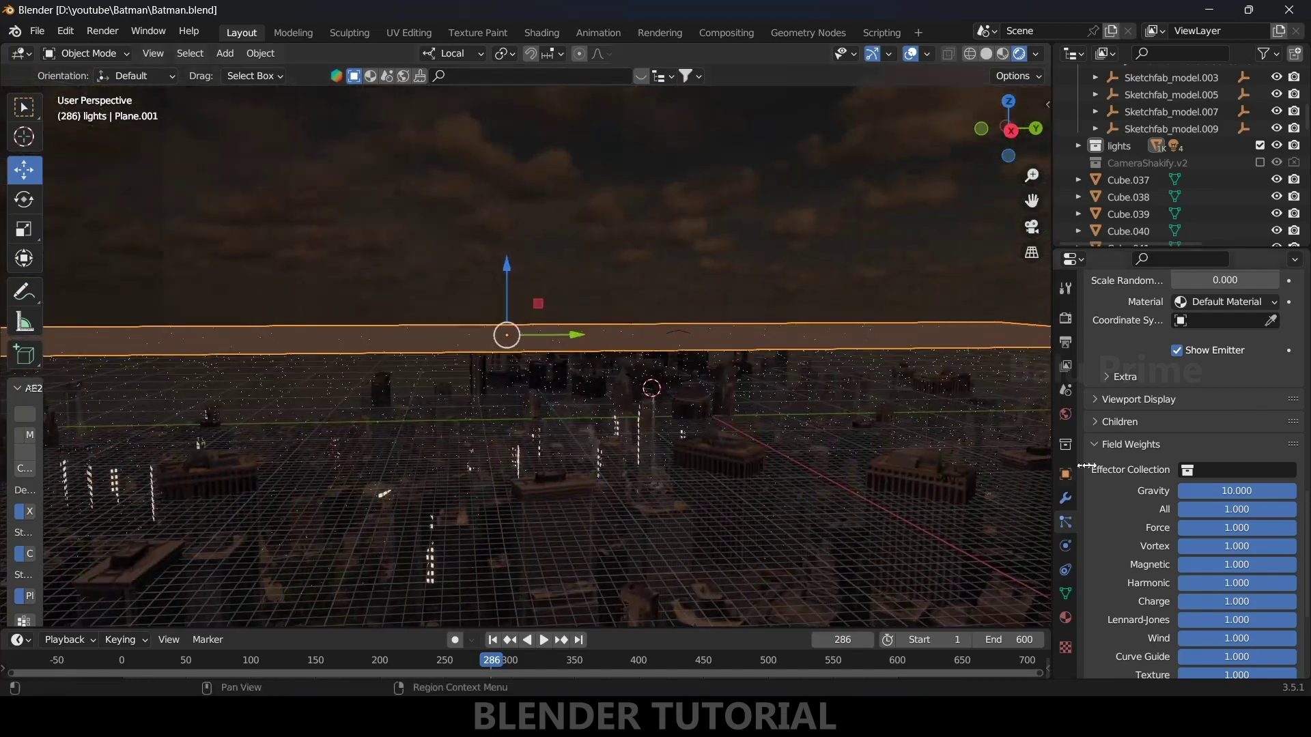
Step: Add an ico sphere stretched tall as the raindrop, set its particle size, and make it glass
left_click(224, 53)
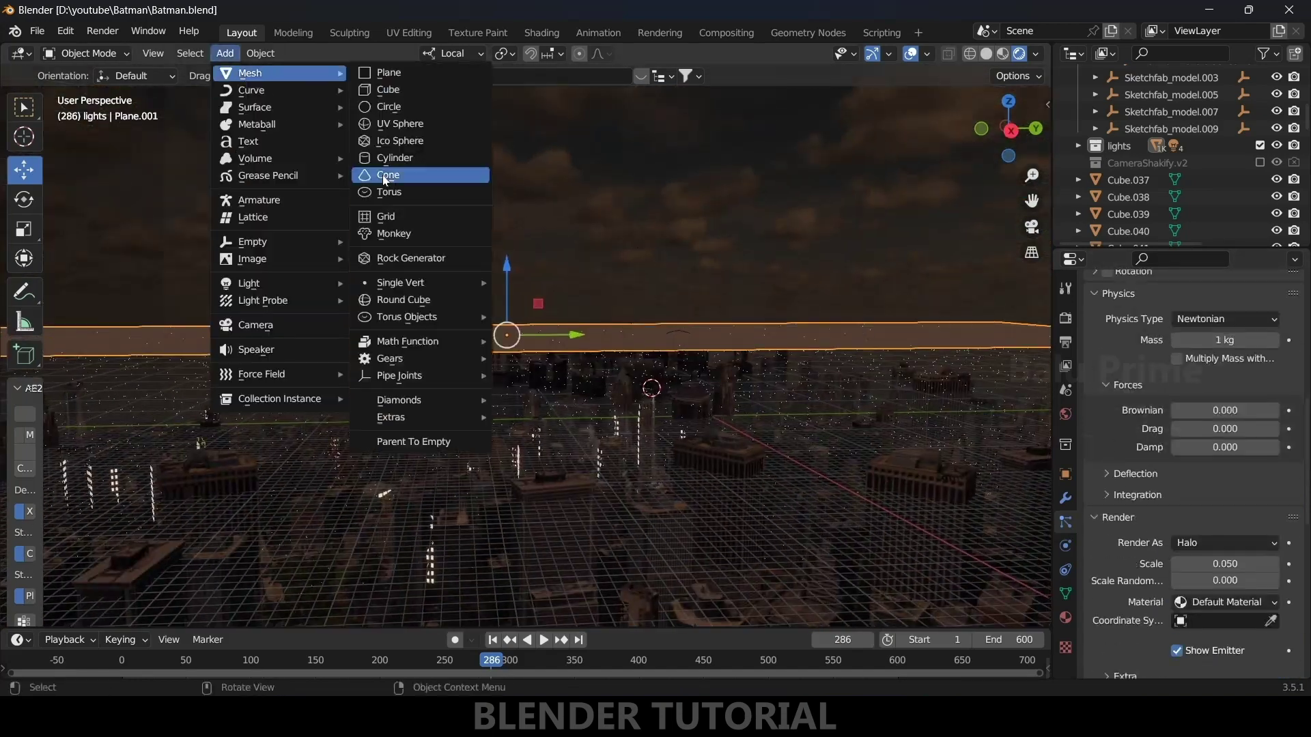
left_click(400, 141)
key("Tab")
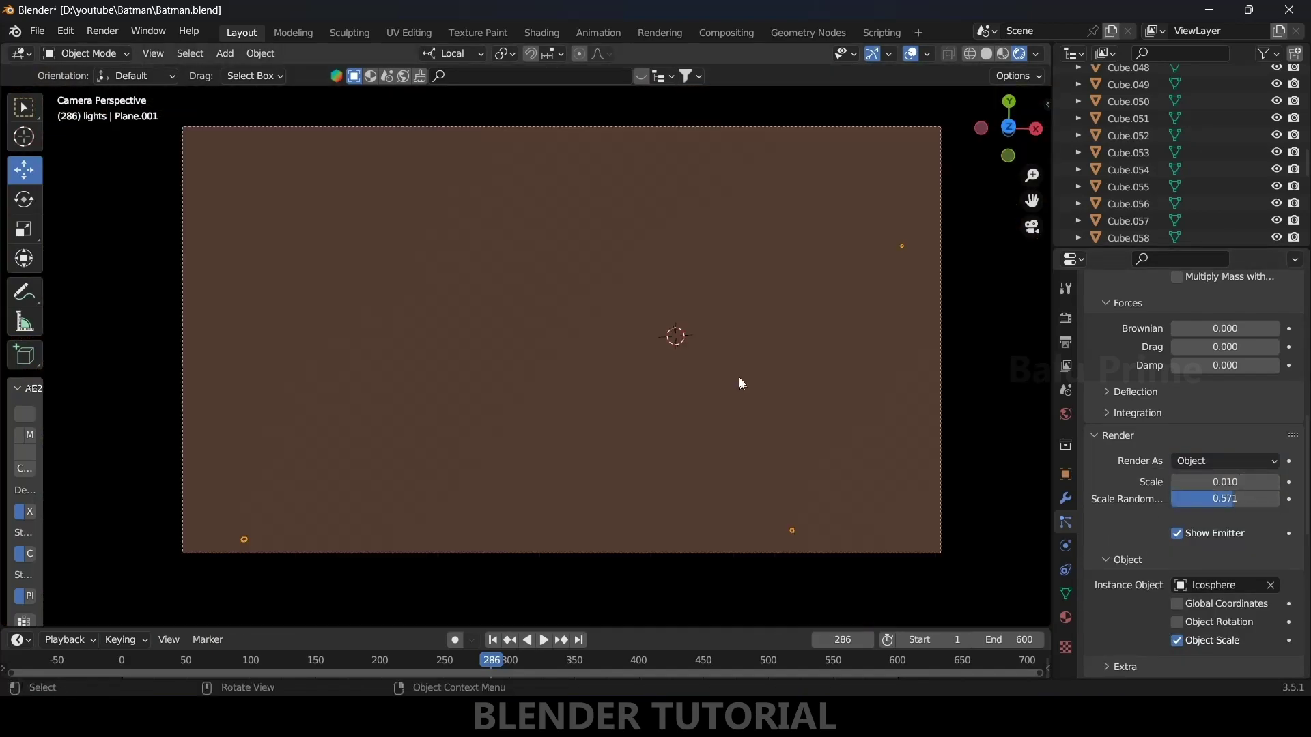
left_click(1226, 482)
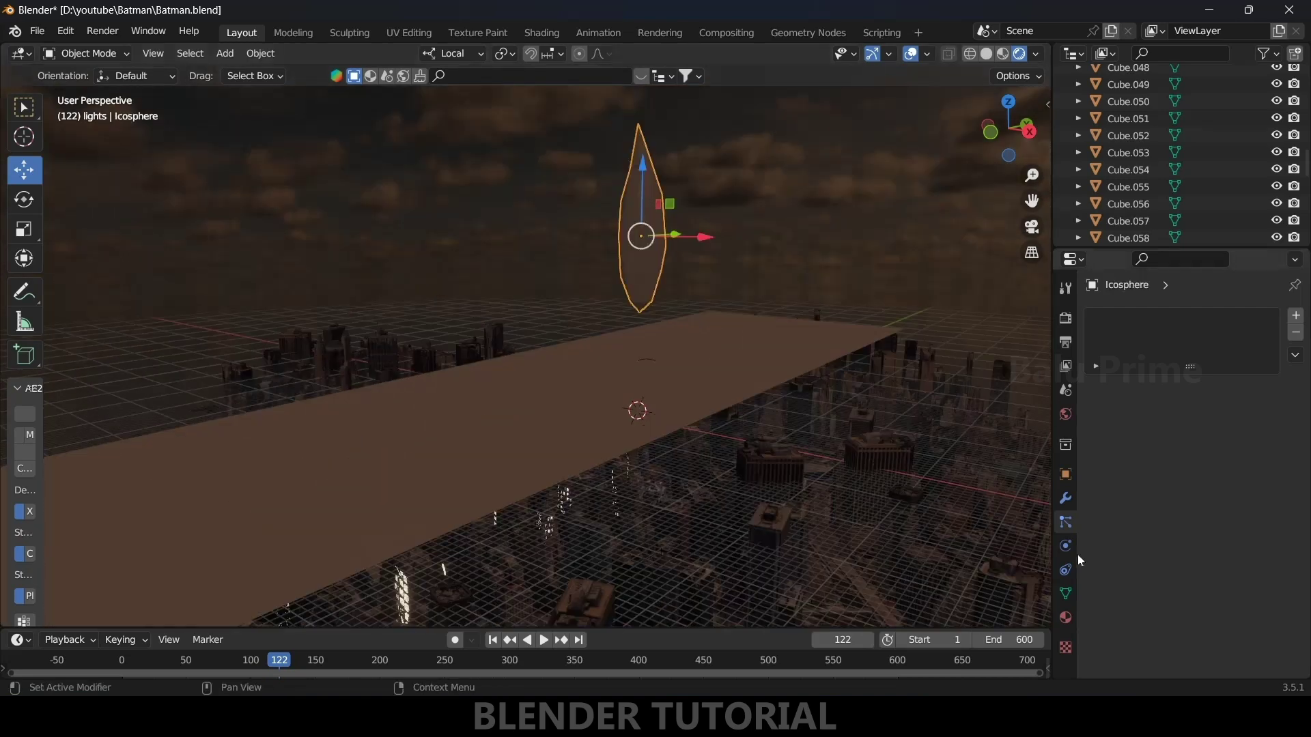
left_click(1069, 181)
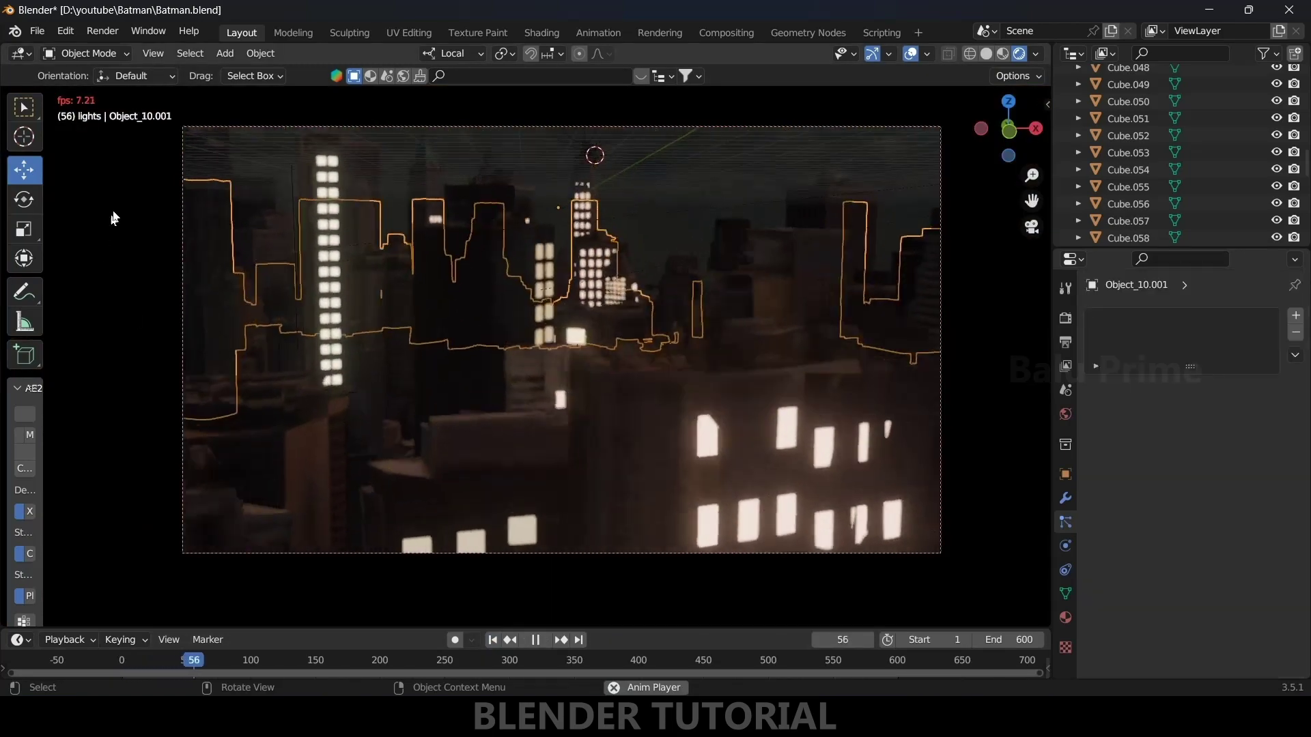
scroll(1169, 494, "down", 4)
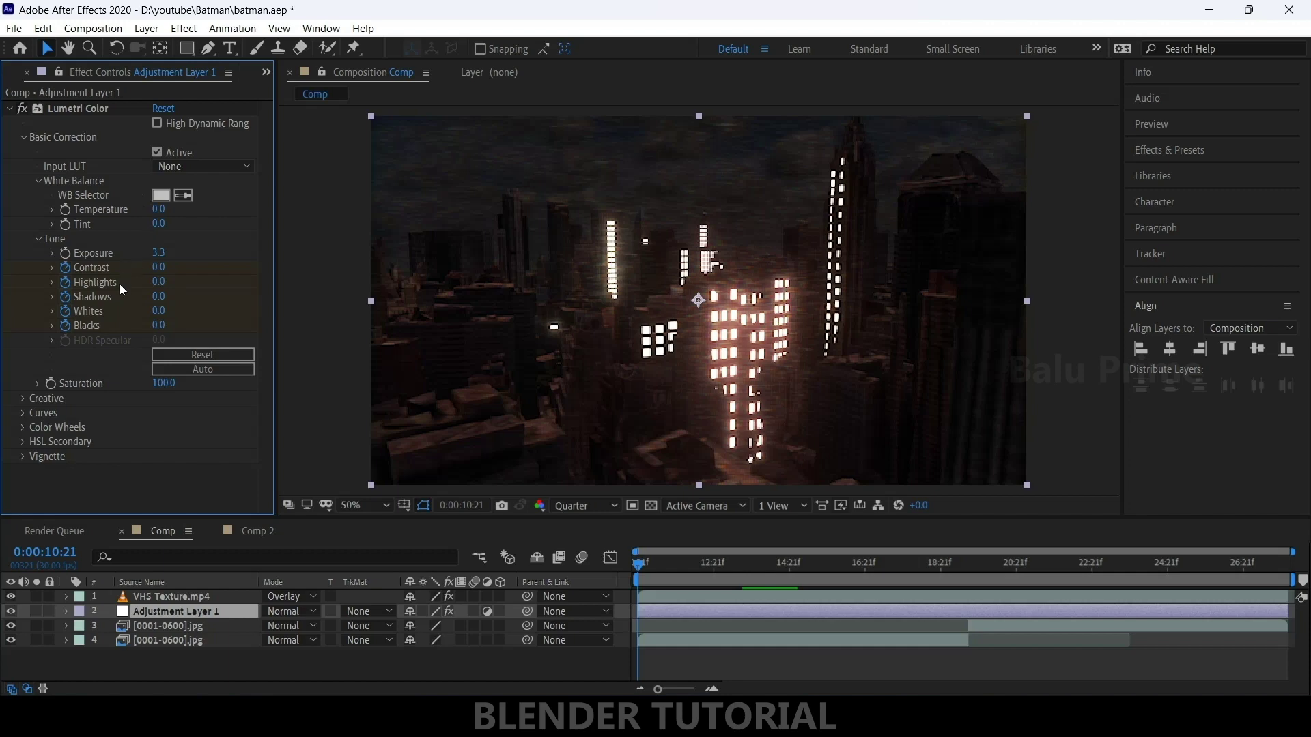
Step: Select the VHS Texture.mp4 layer, solo it briefly, then preview the composition
left_click(177, 602)
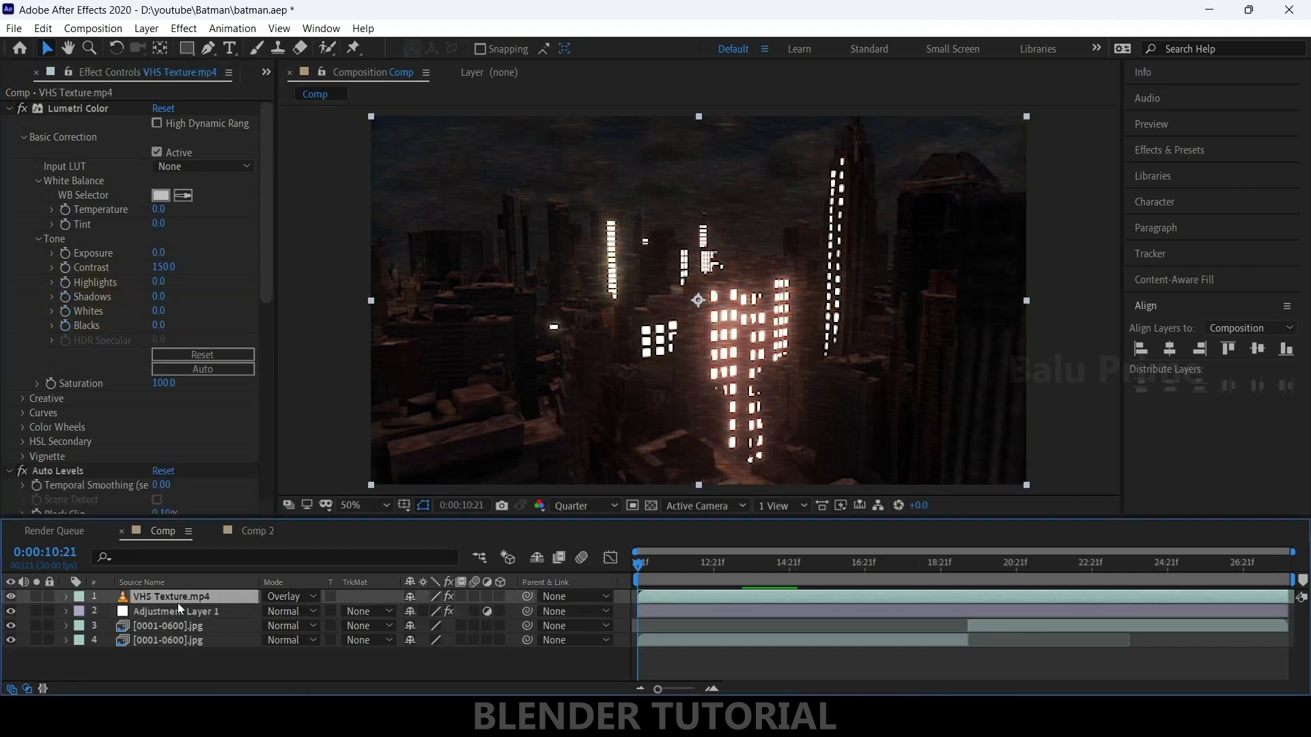
left_click(33, 601)
key("space")
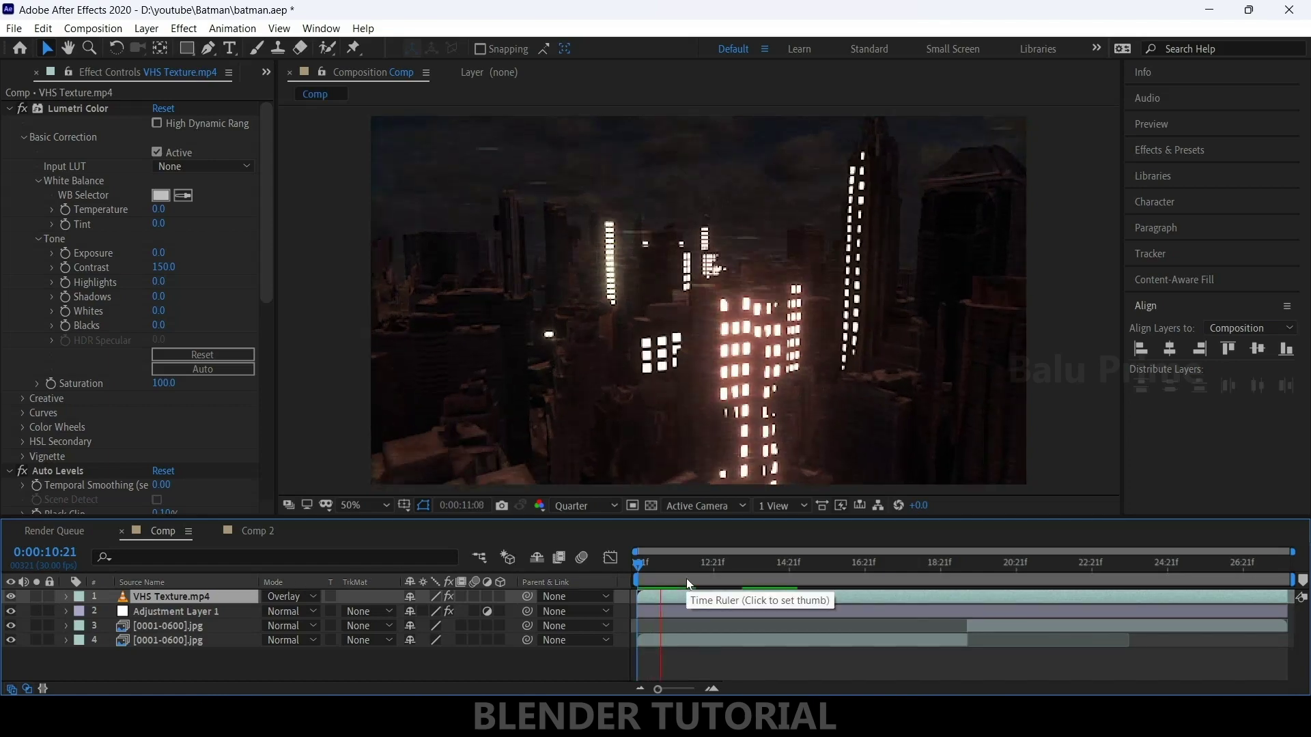